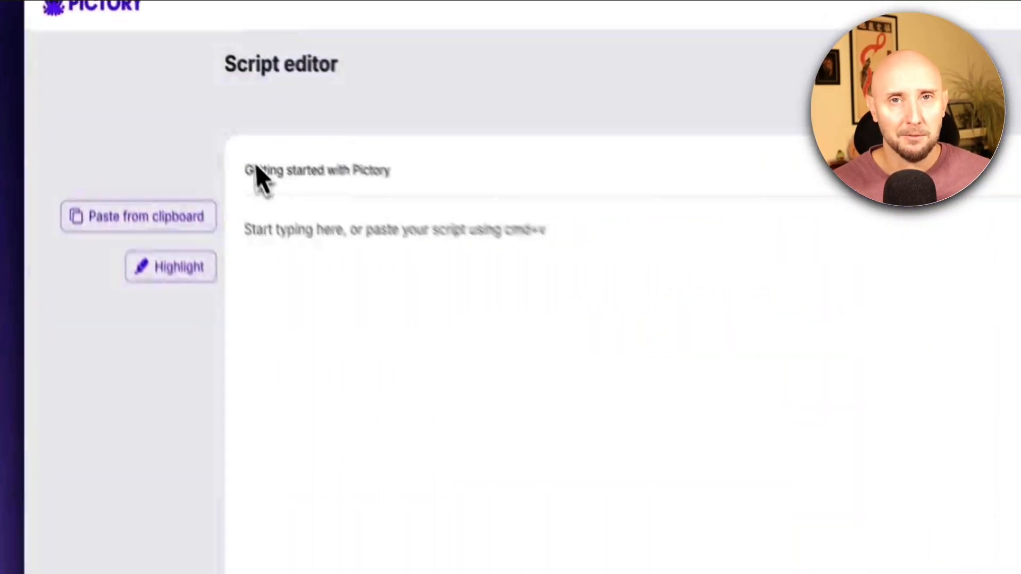
left_click(199, 218)
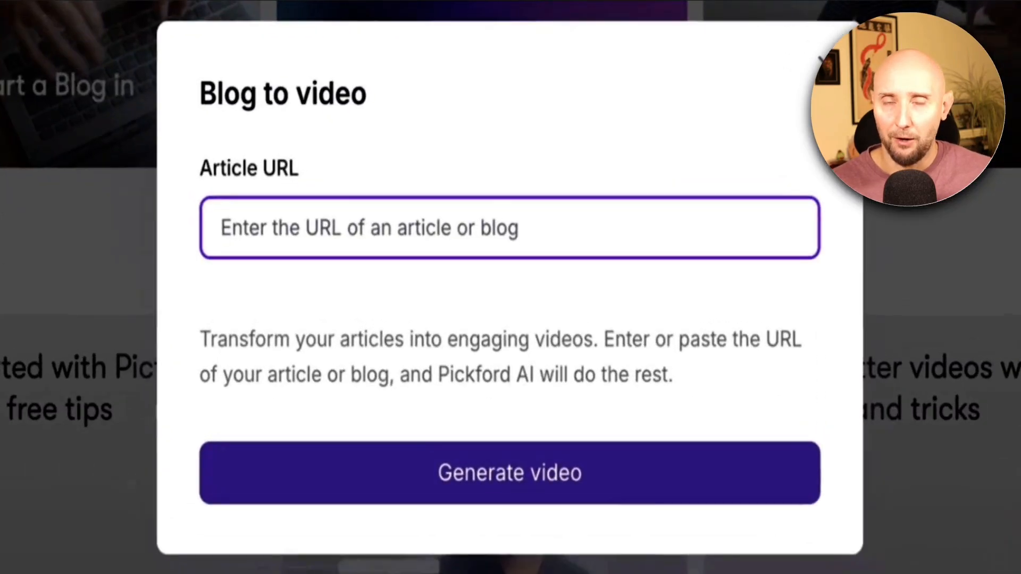
type("http://www.mywebsite.com/blog/Top-5-Lists")
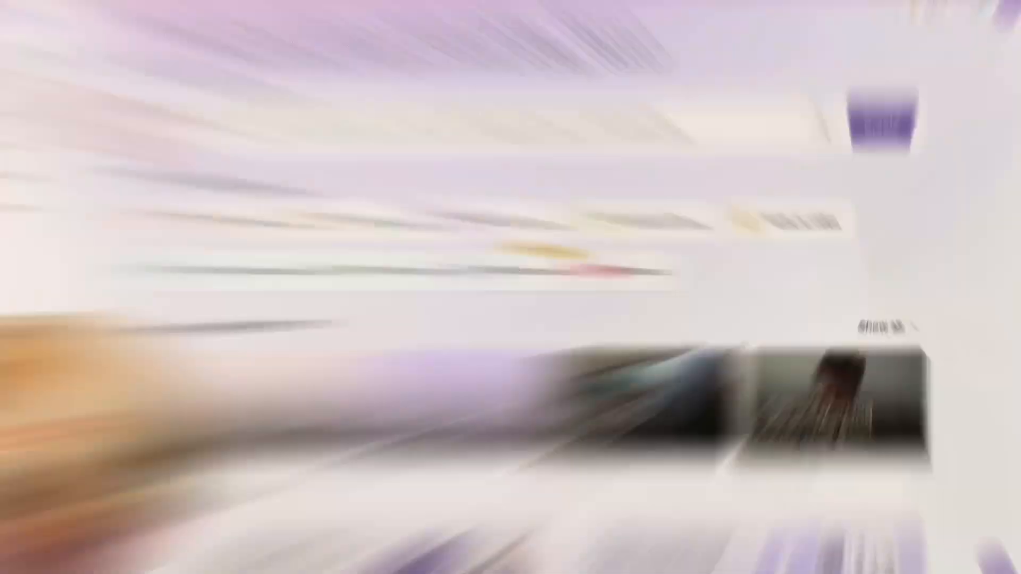
left_click(214, 151)
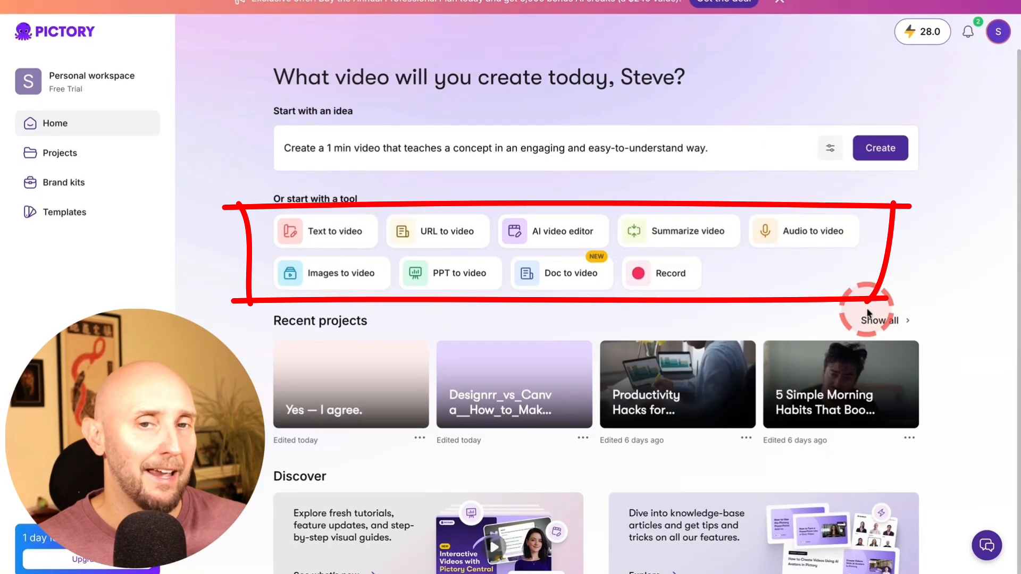
Start a text-to-video project, try the 9:16 aspect ratio, and set it back to 16:9
mouse_move(334, 250)
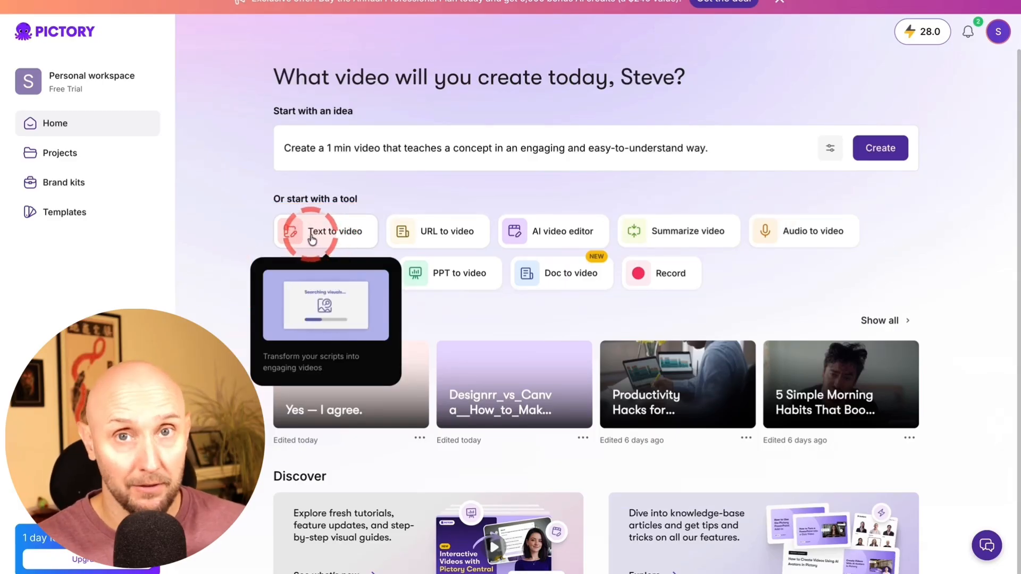
left_click(312, 240)
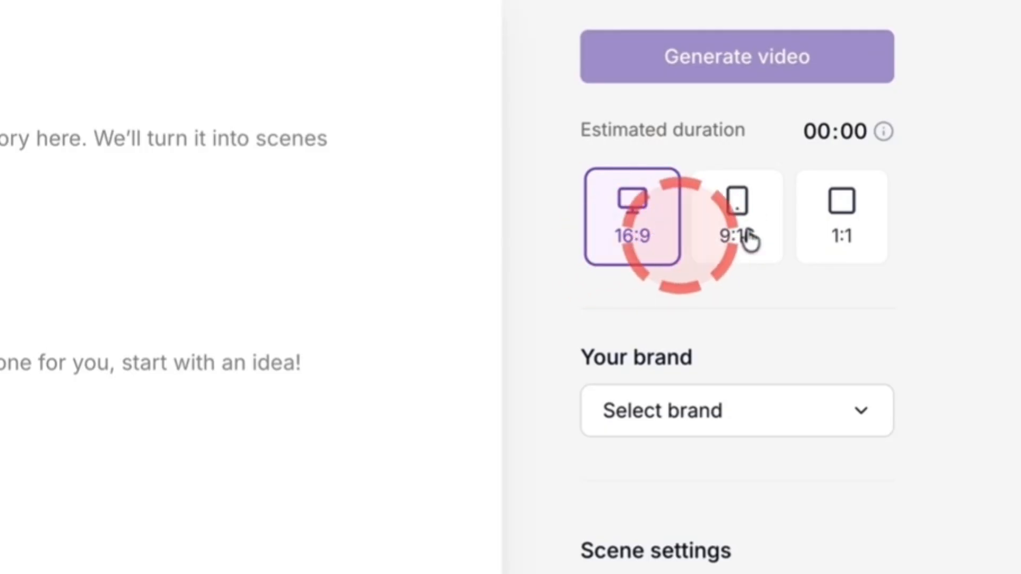
left_click(726, 238)
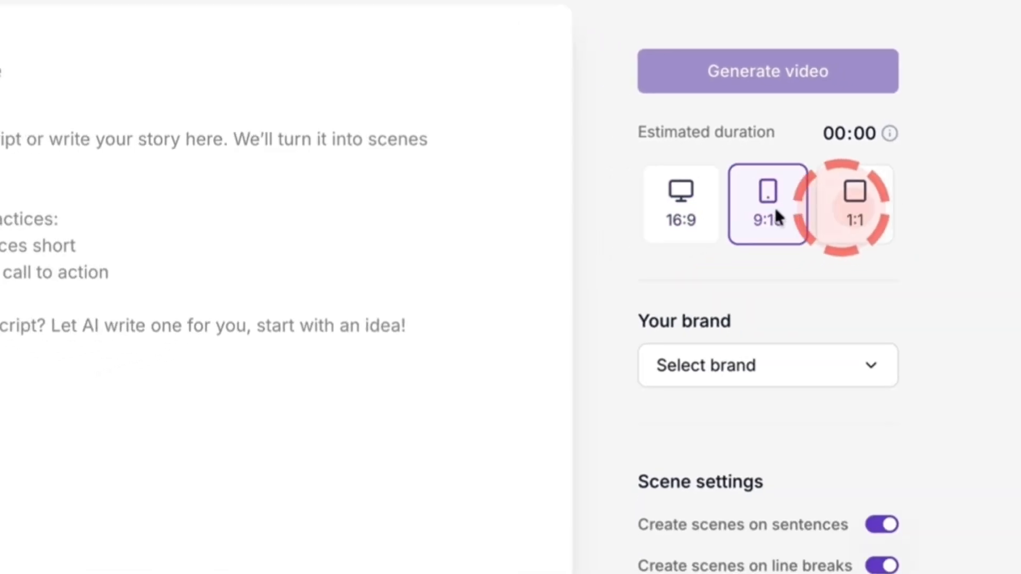
left_click(638, 228)
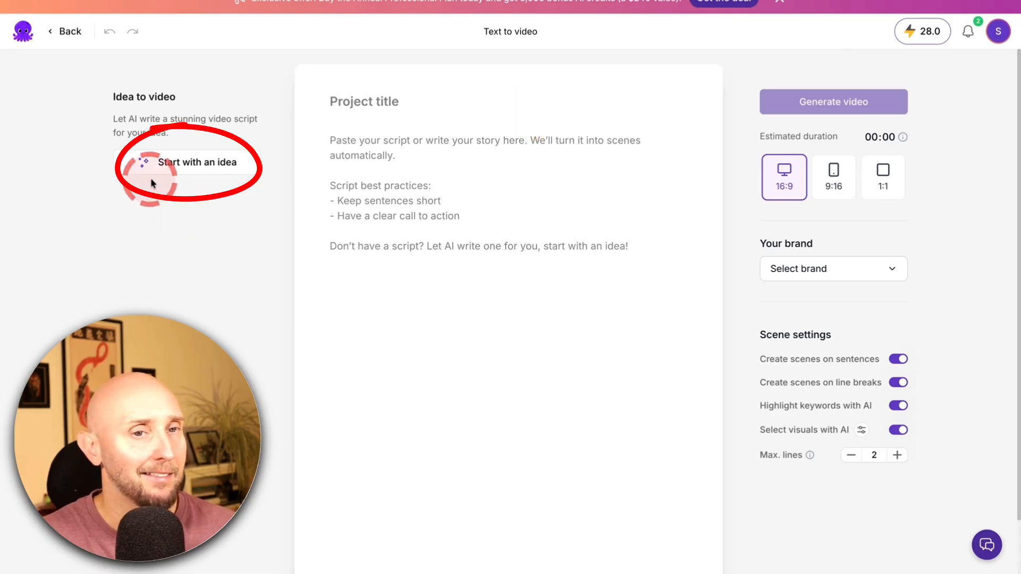
Start an idea-to-video script and replace the sample prompt with "7 Foods That Help Boost Energy Naturally"
left_click(193, 171)
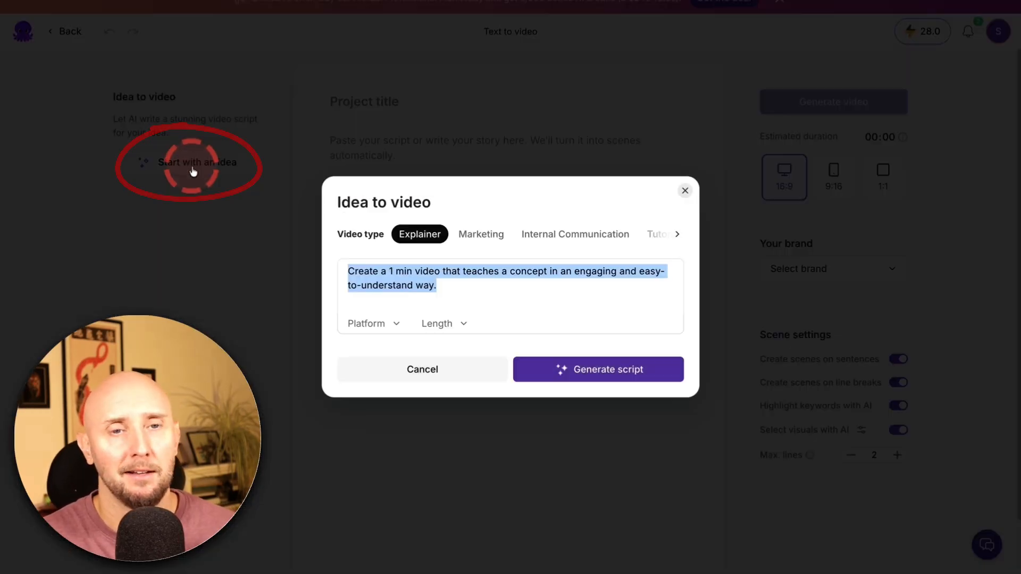
left_click(442, 294)
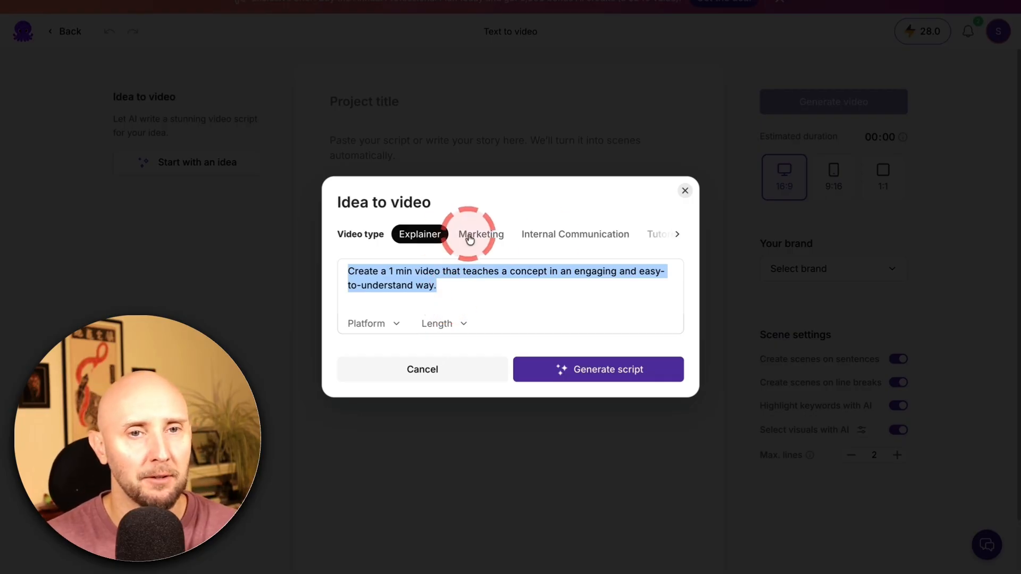
left_click(676, 237)
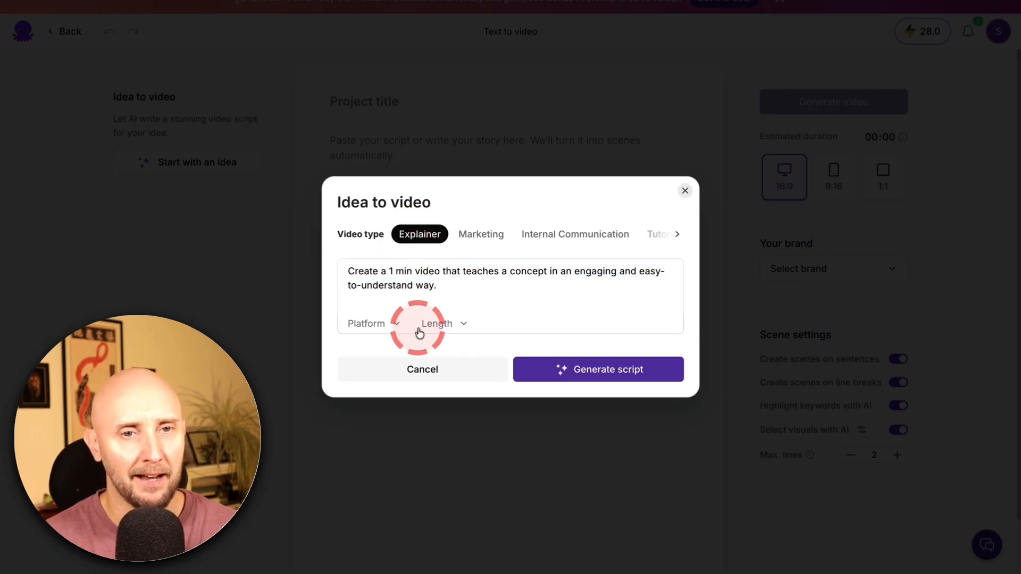
left_click_drag(416, 321, 350, 272)
key("BackSpace")
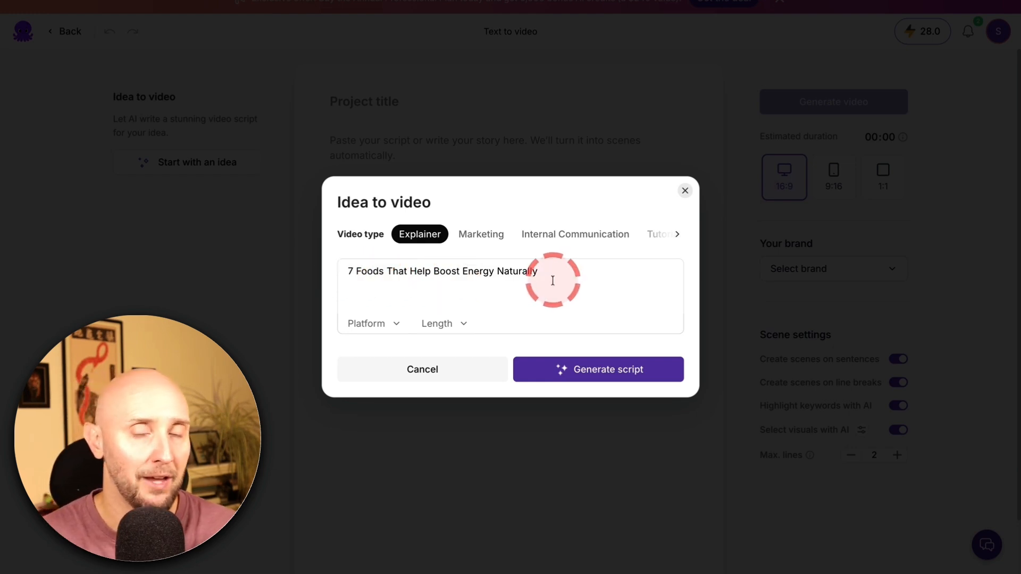
Generate the script for the YouTube platform with a length of 1min - 5min
left_click(391, 323)
scroll(417, 239, "down", 3)
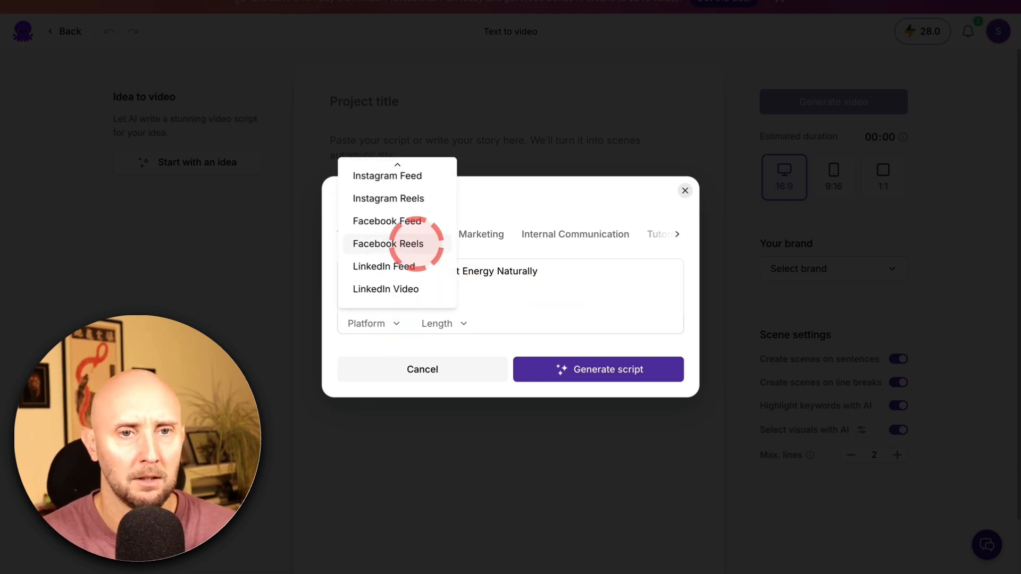
scroll(416, 244, "up", 3)
left_click(375, 209)
left_click(464, 322)
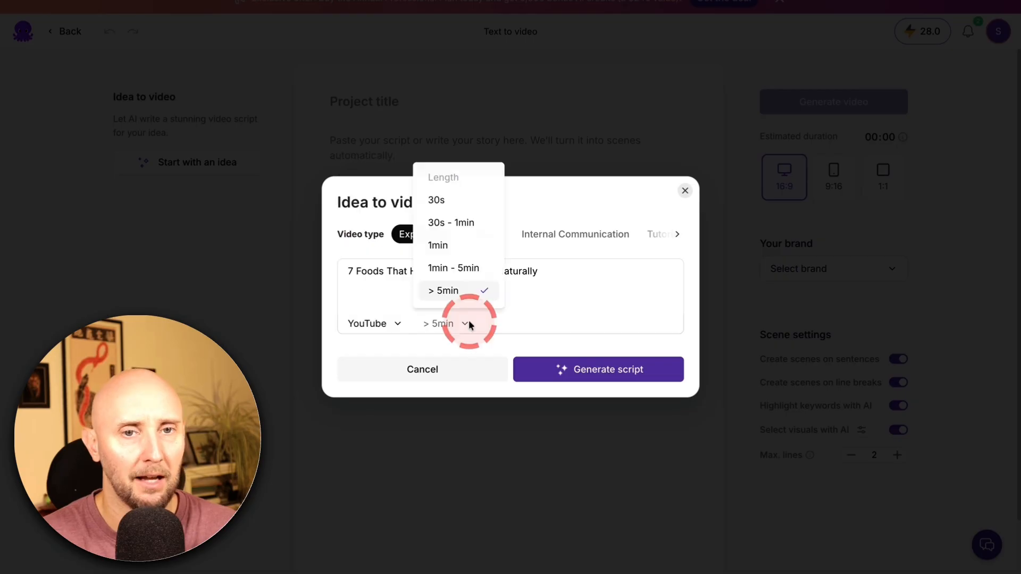
left_click(442, 270)
left_click(598, 369)
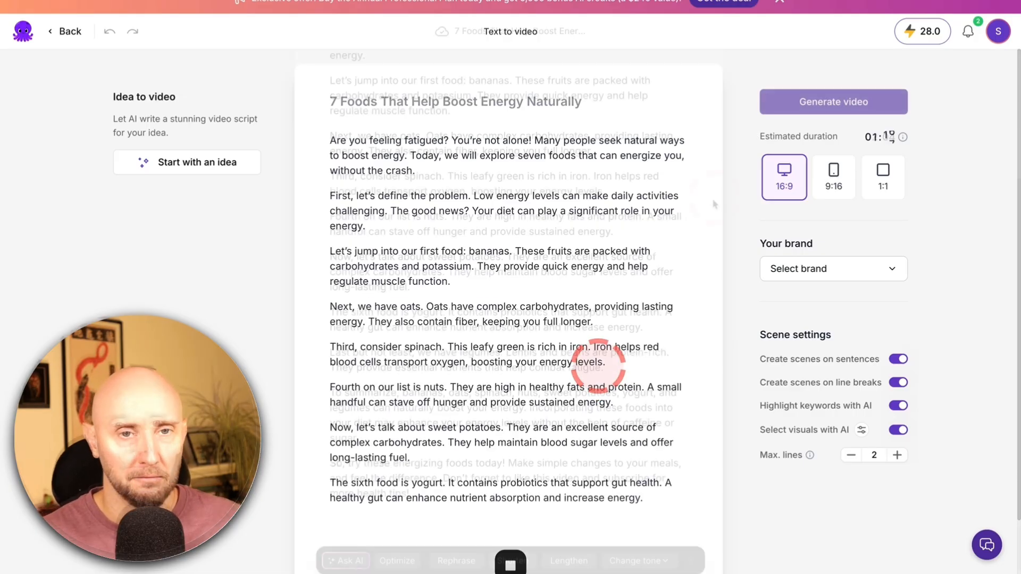
Read through the generated script and examine the AI options for optimizing it and changing its tone
scroll(586, 206, "up", 5)
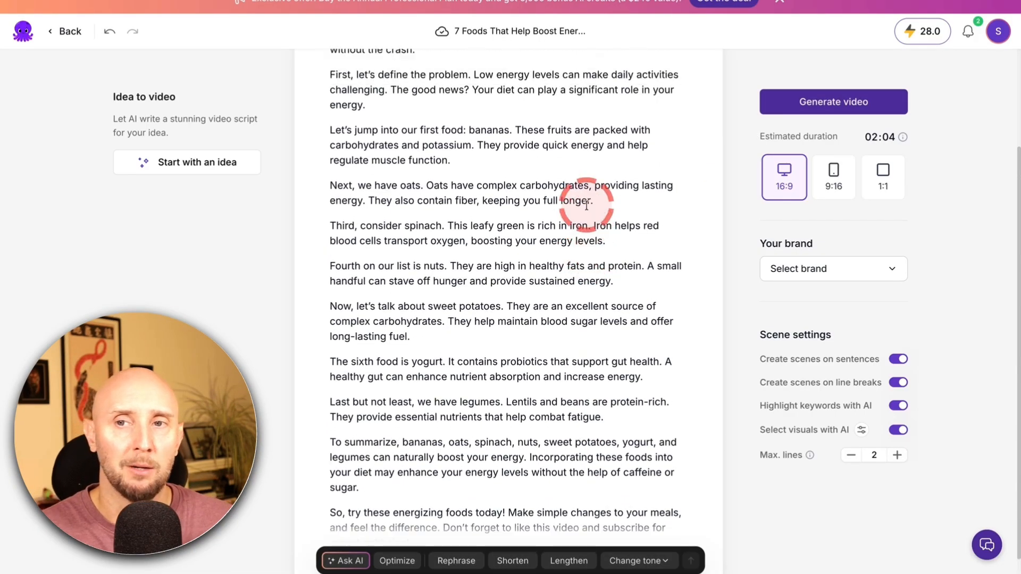
scroll(587, 200, "down", 5)
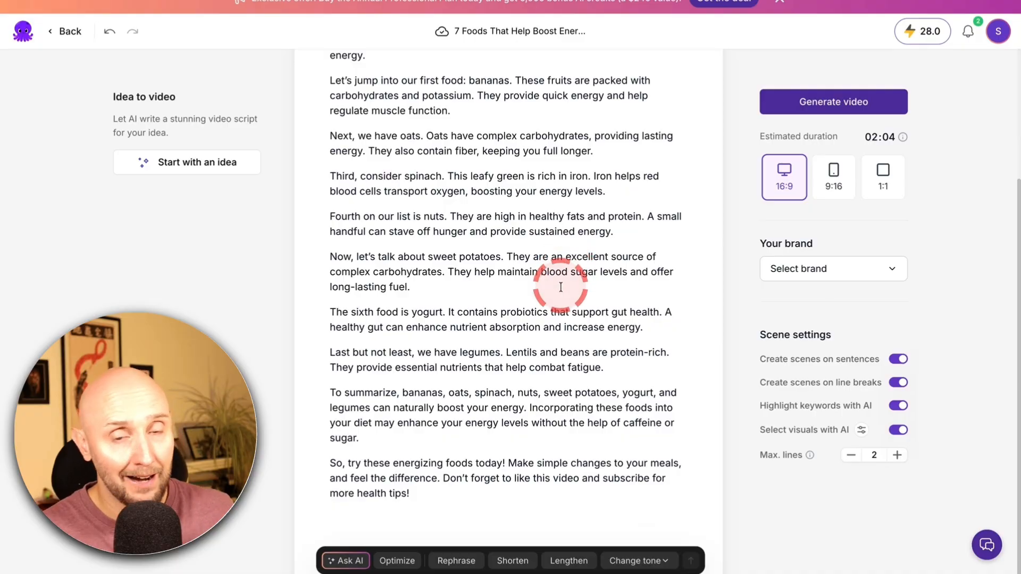
scroll(553, 303, "down", 1)
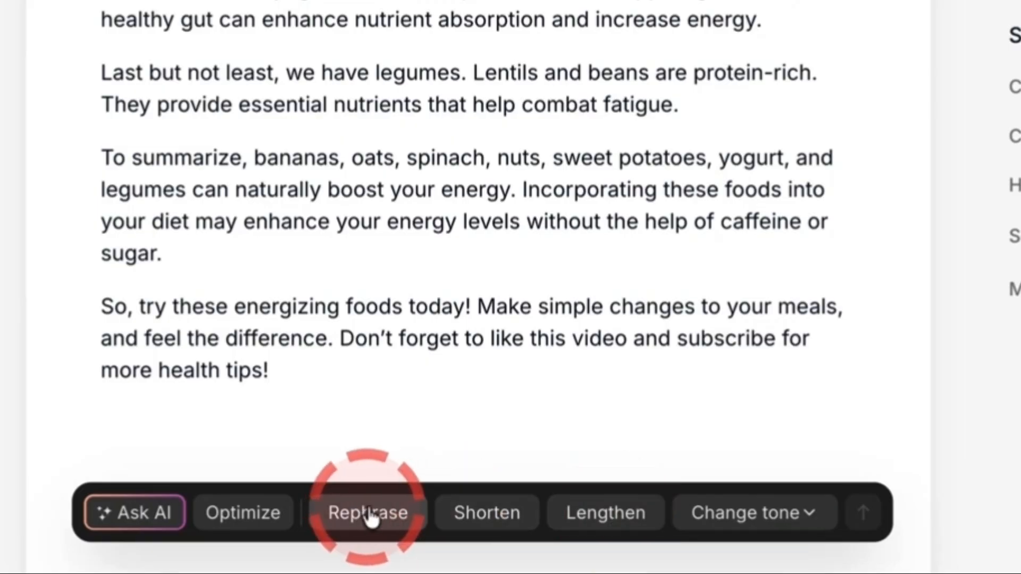
left_click(794, 514)
left_click(262, 513)
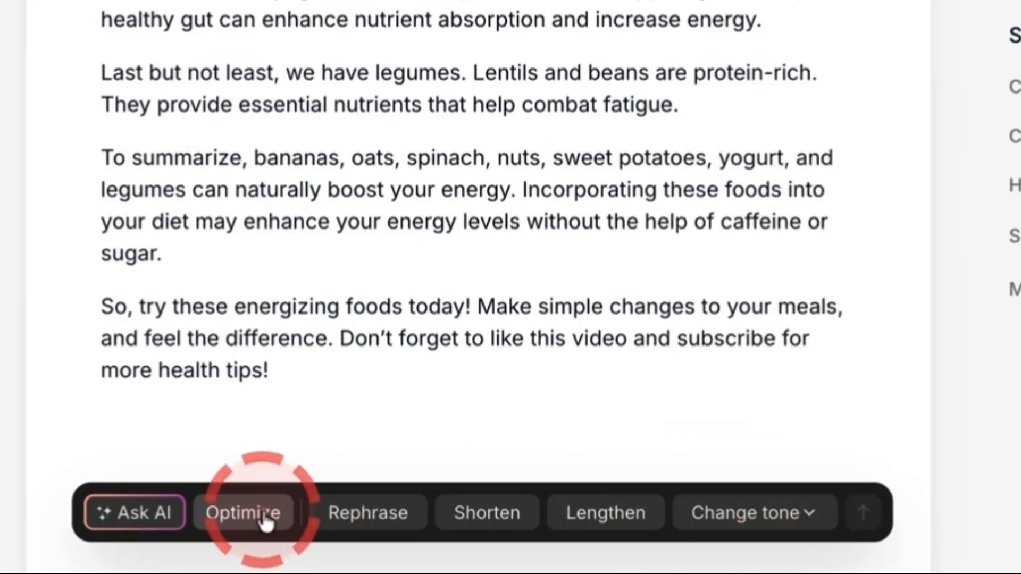
left_click(262, 513)
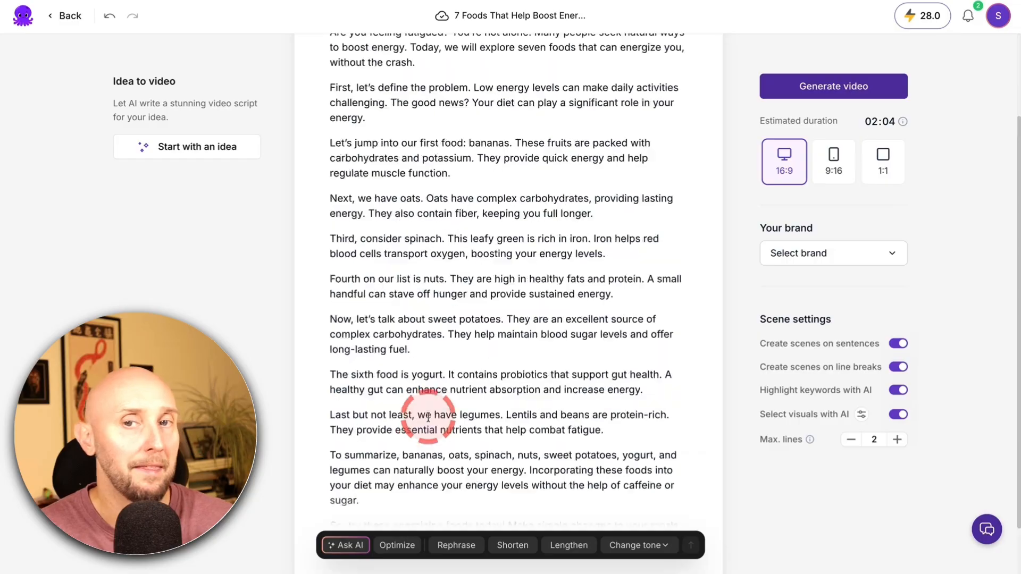
Generate the video from the finished script using the Chic theme
scroll(428, 417, "up", 2)
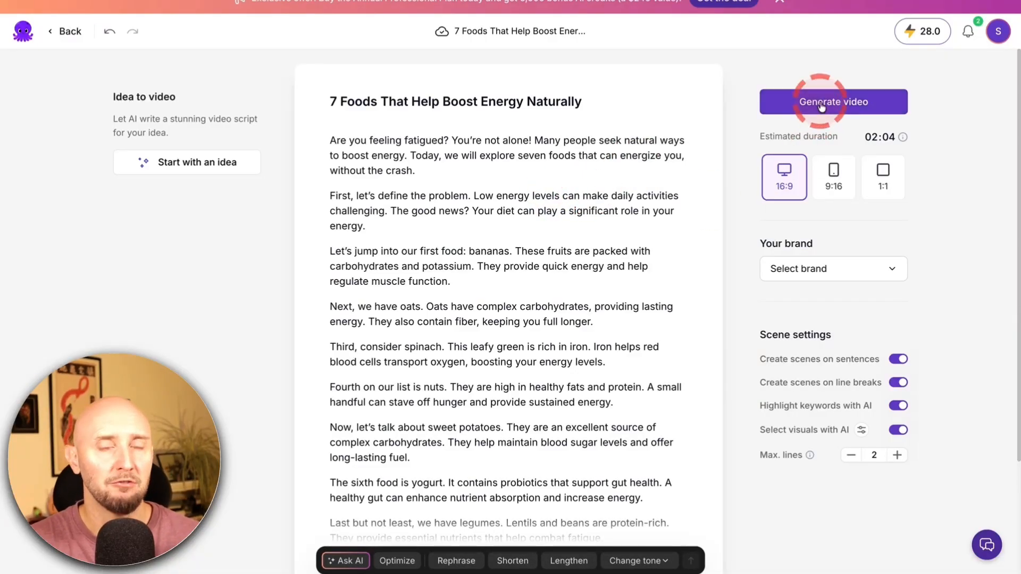
left_click(821, 104)
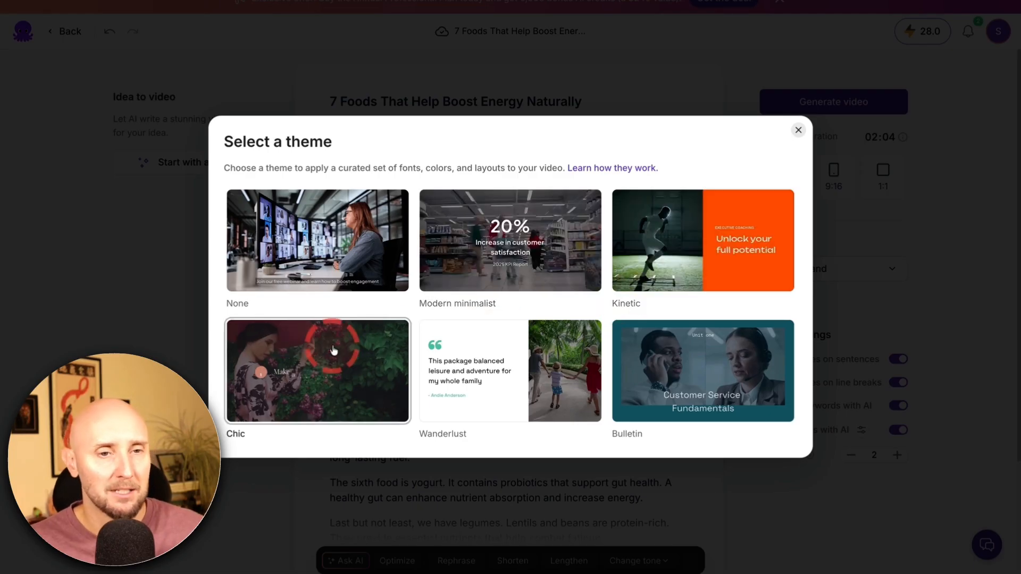
left_click(308, 357)
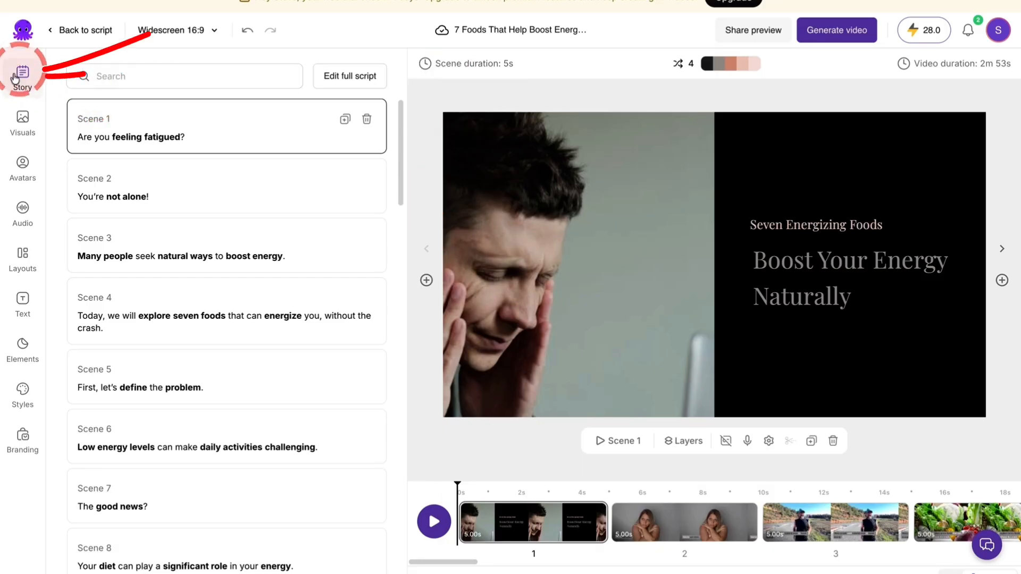
Look over the scene list of the video's story and select scene 2
scroll(250, 151, "down", 12)
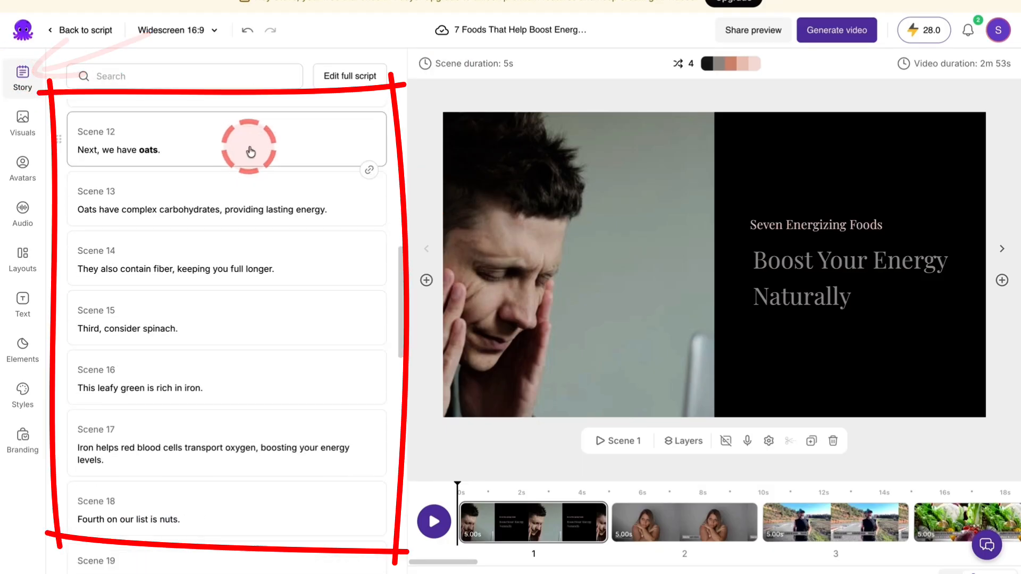
scroll(251, 146, "up", 12)
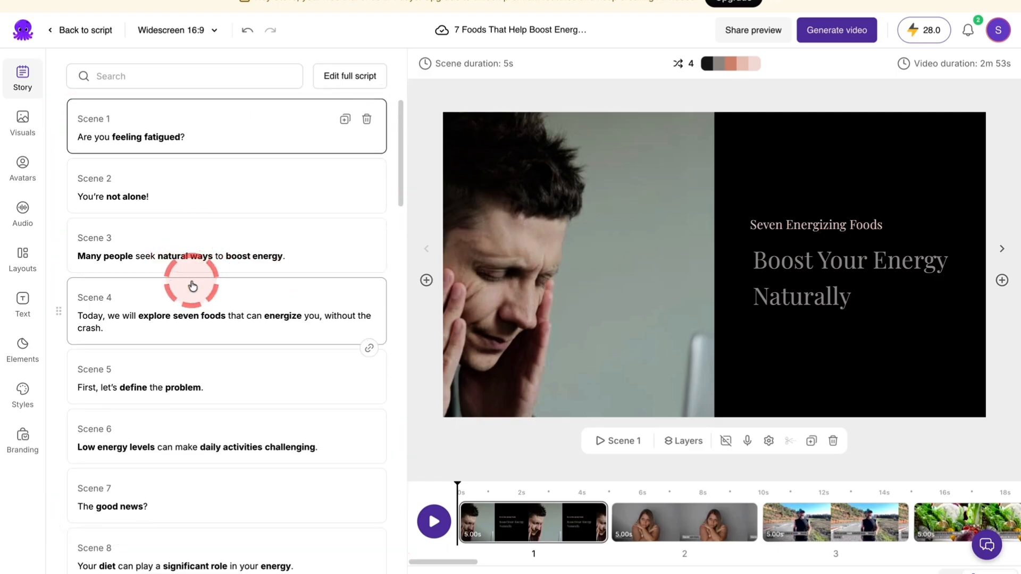
left_click(211, 187)
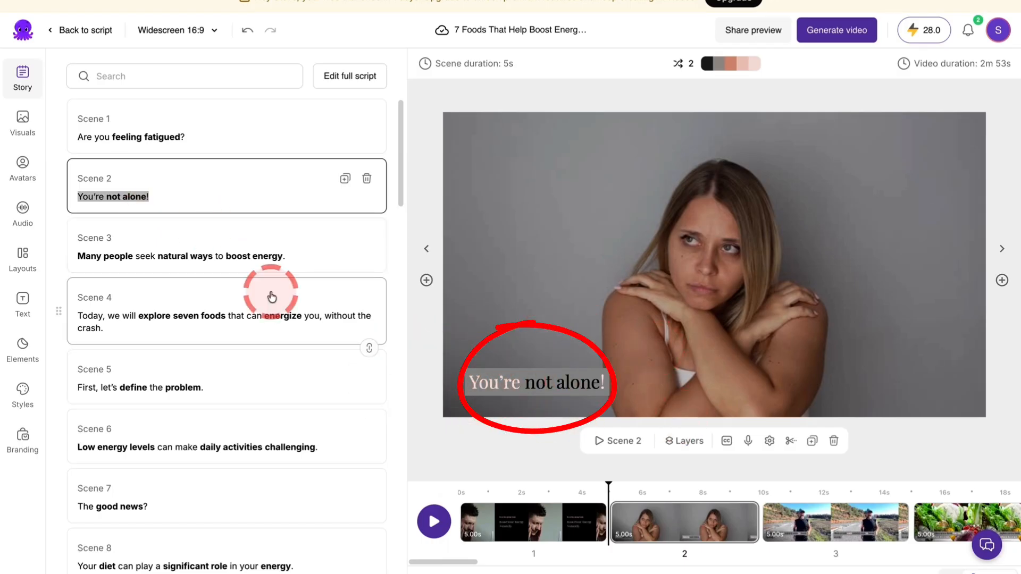
Append the sample text "wefhweilfrg" to the scene 2 caption and delete it again
left_click(170, 200)
type("wefhweilfrg")
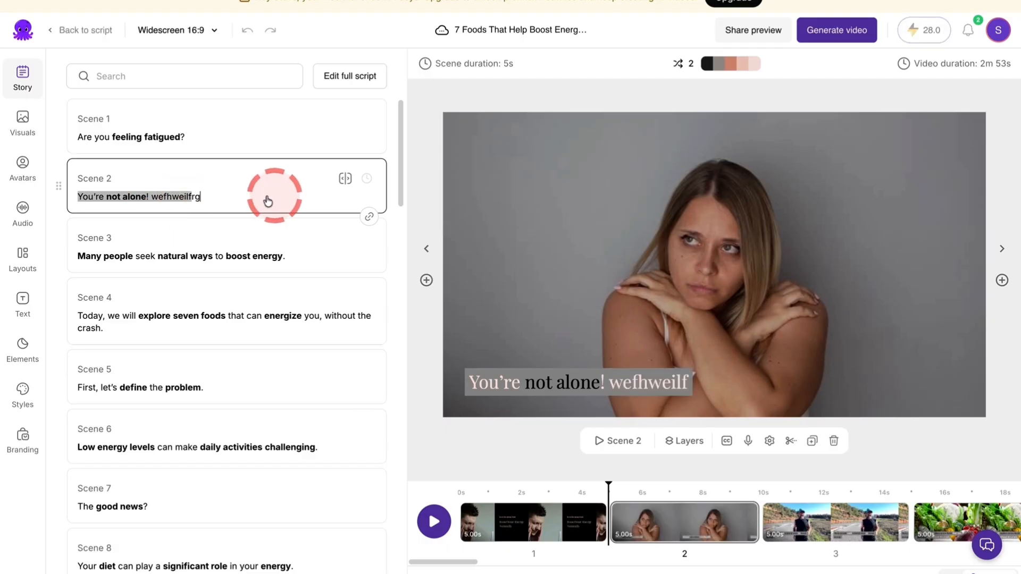
left_click_drag(267, 201, 149, 197)
key("BackSpace")
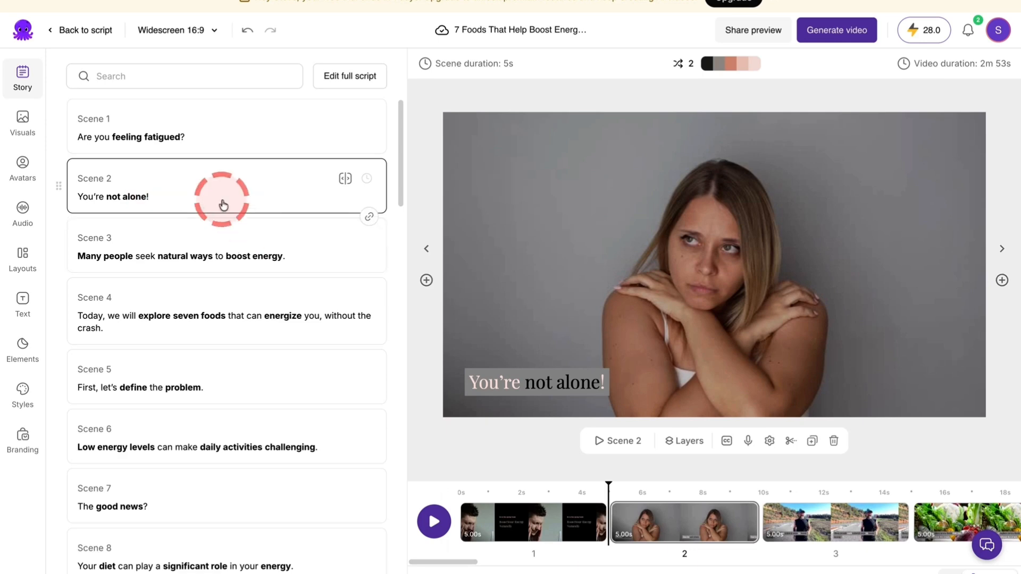
Apply the Summer Candy text style from the styles library to the scene 2 caption and extend it to all scenes
left_click(23, 396)
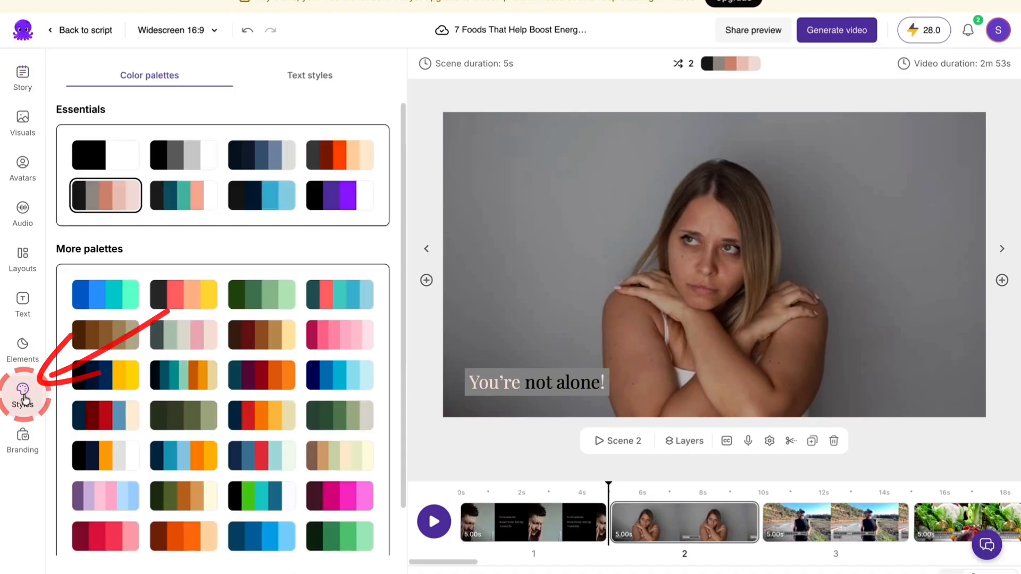
left_click(298, 80)
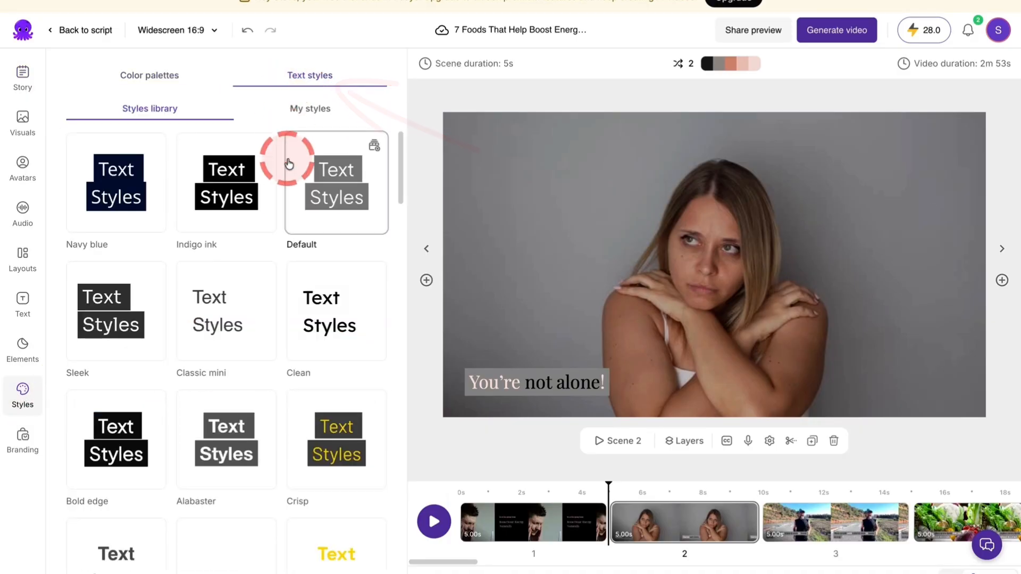
scroll(232, 208, "down", 6)
scroll(233, 207, "down", 15)
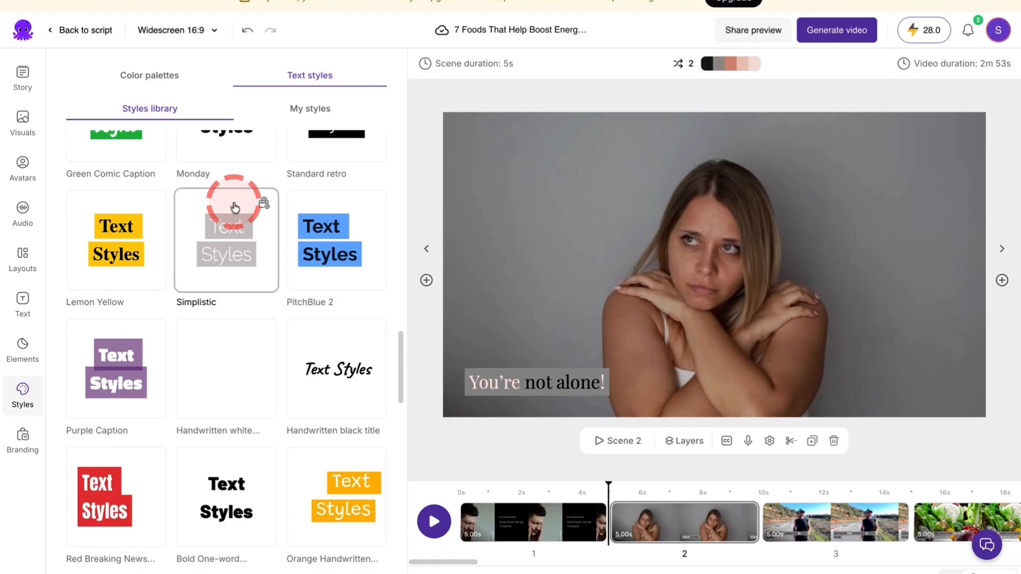
scroll(232, 204, "down", 8)
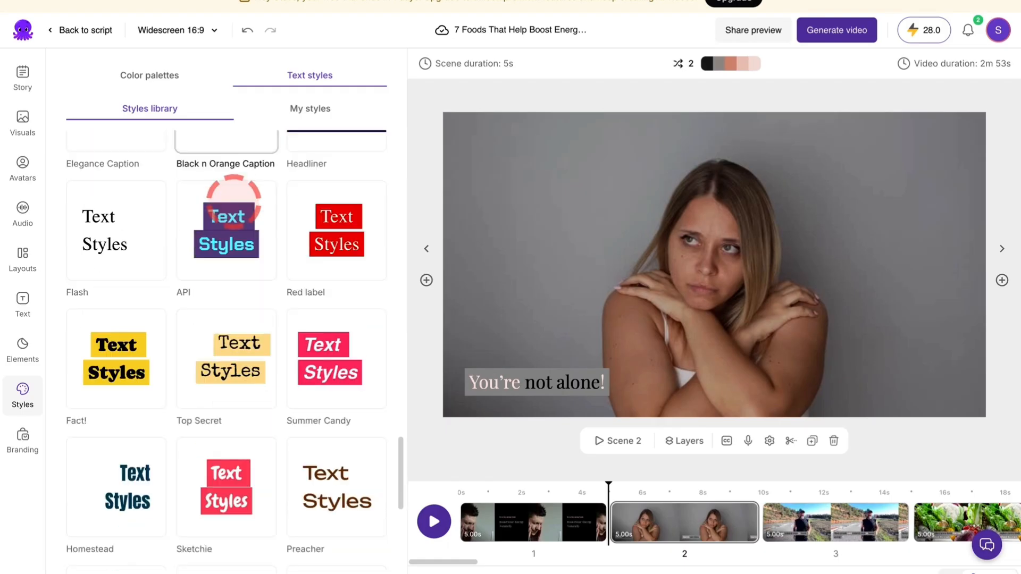
left_click(317, 270)
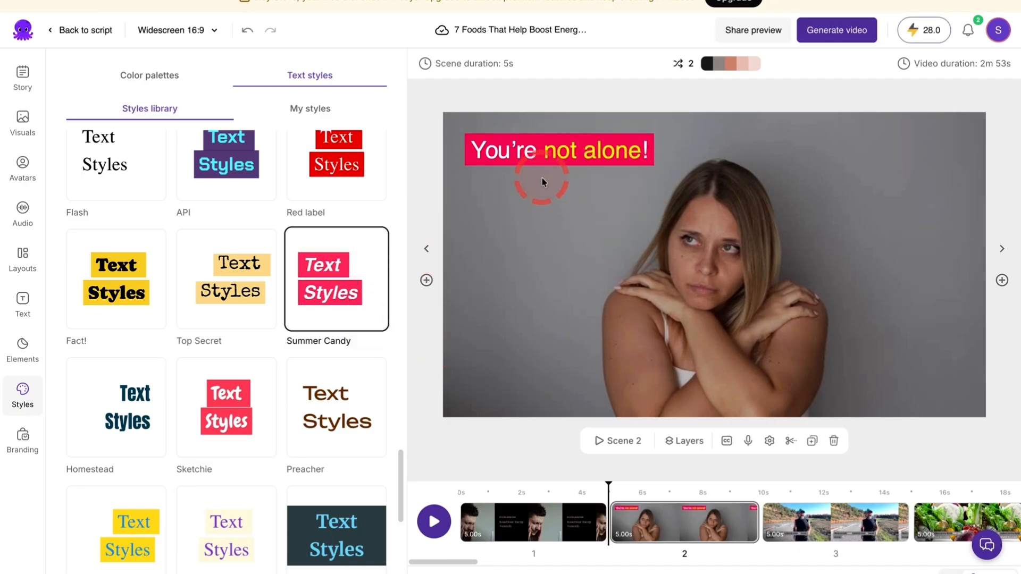
left_click(581, 160)
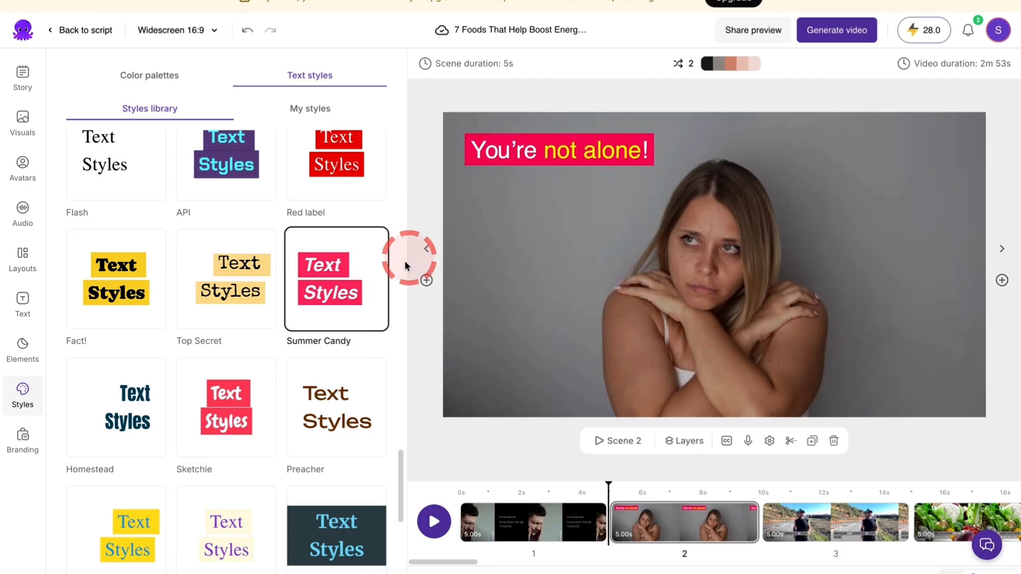
mouse_move(353, 252)
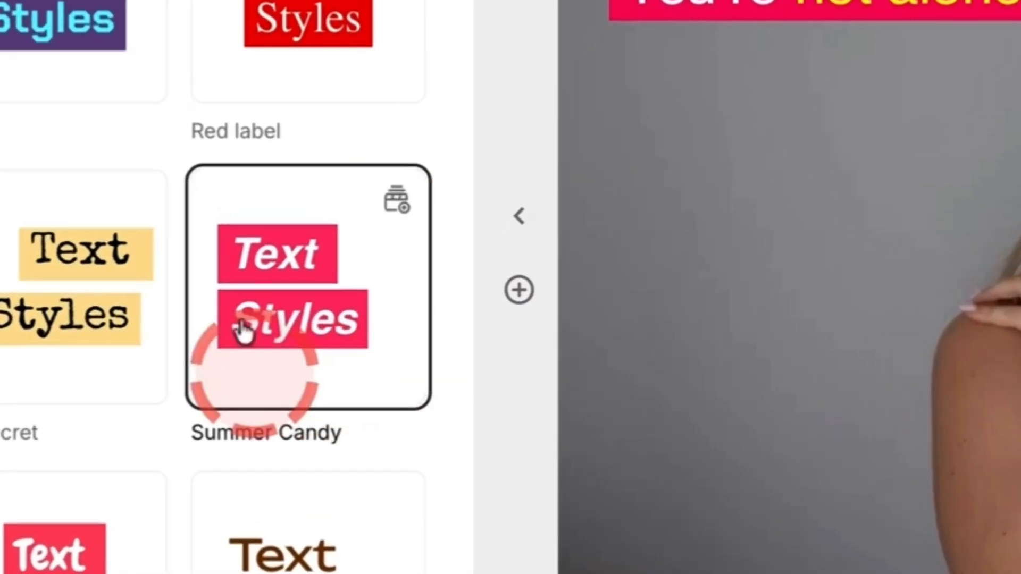
left_click(390, 212)
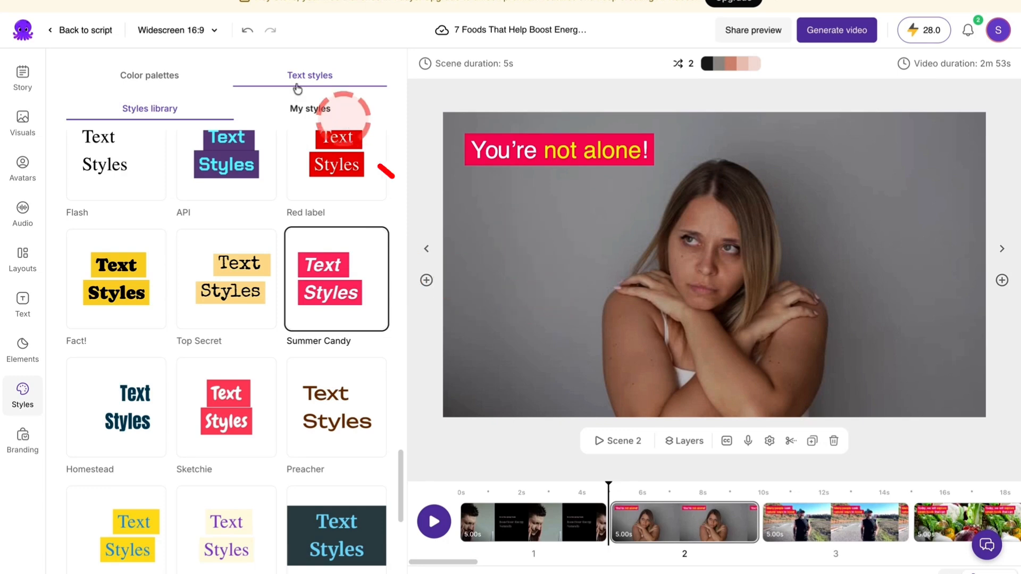
Undo the Summer Candy caption style across all scenes and go through the story's scene list to scene 11
left_click(244, 33)
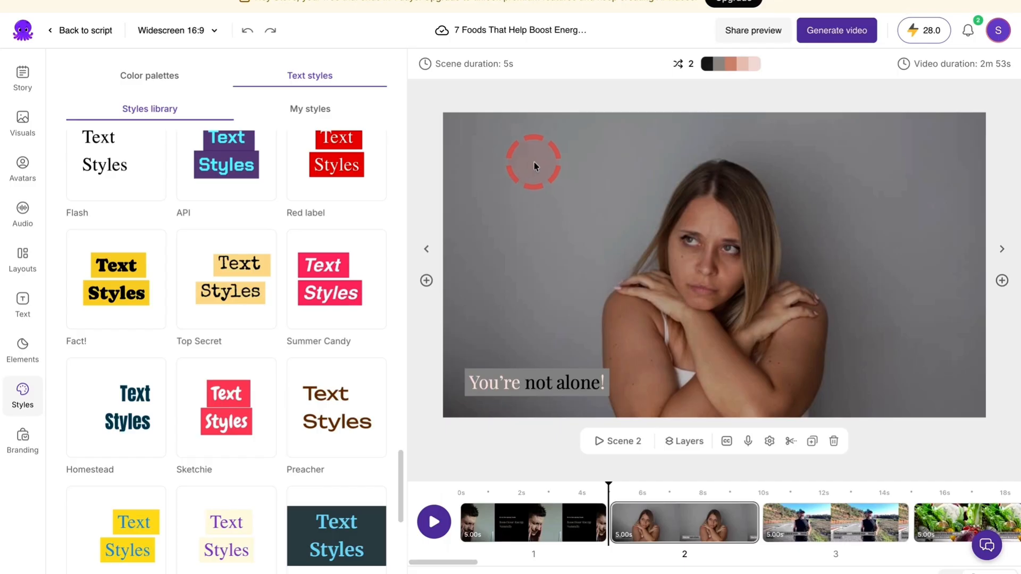
left_click(20, 71)
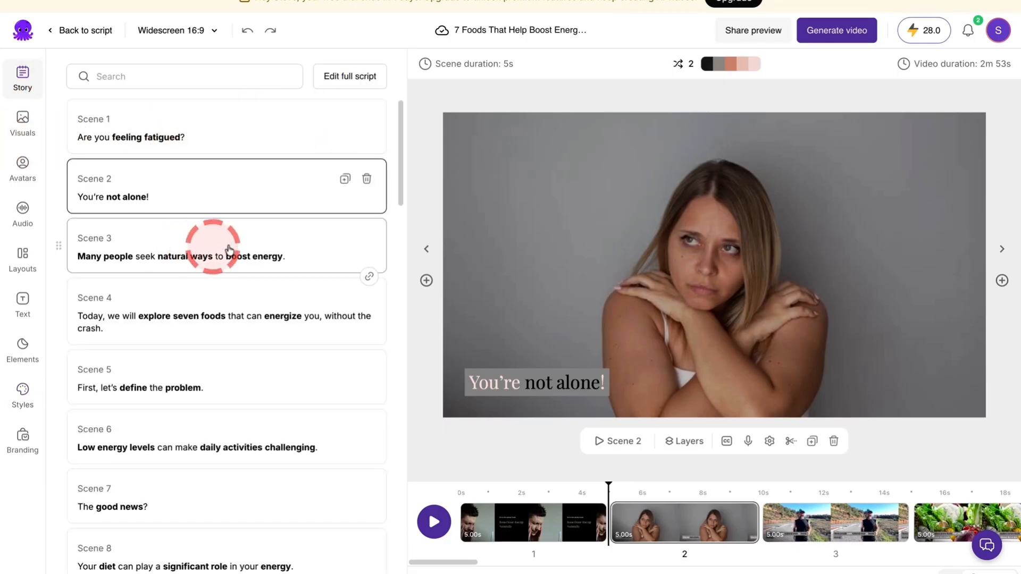
left_click(210, 318)
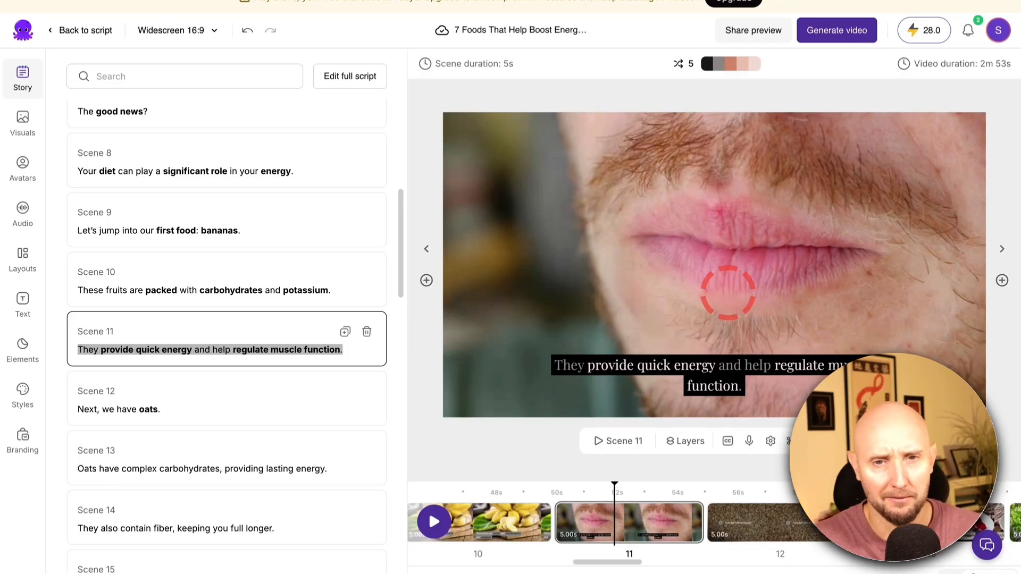
Replace scene 11's background video with the library clip of a woman exercising on a floor mat, searching for "gym workout"
left_click(642, 284)
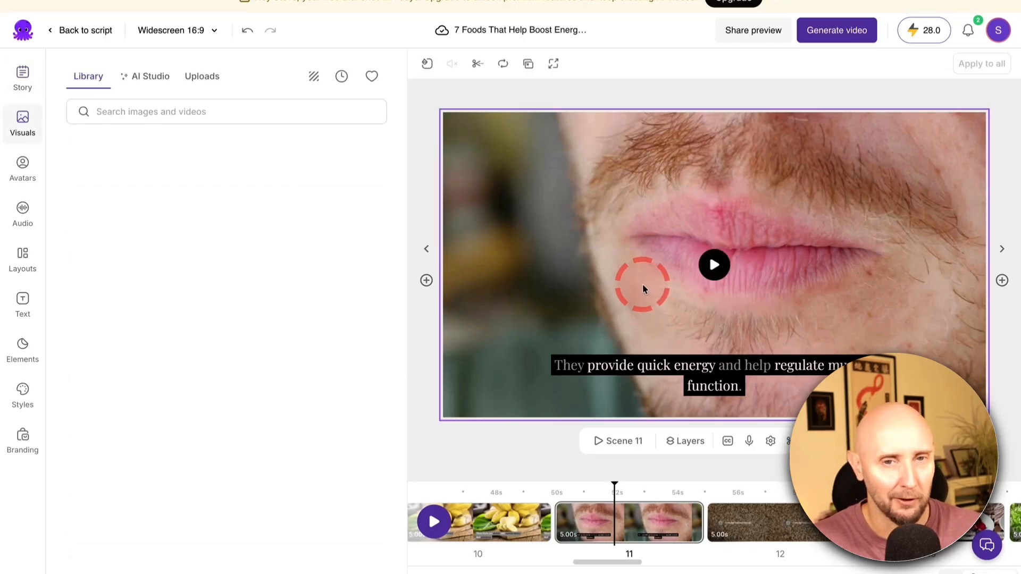
scroll(304, 208, "down", 10)
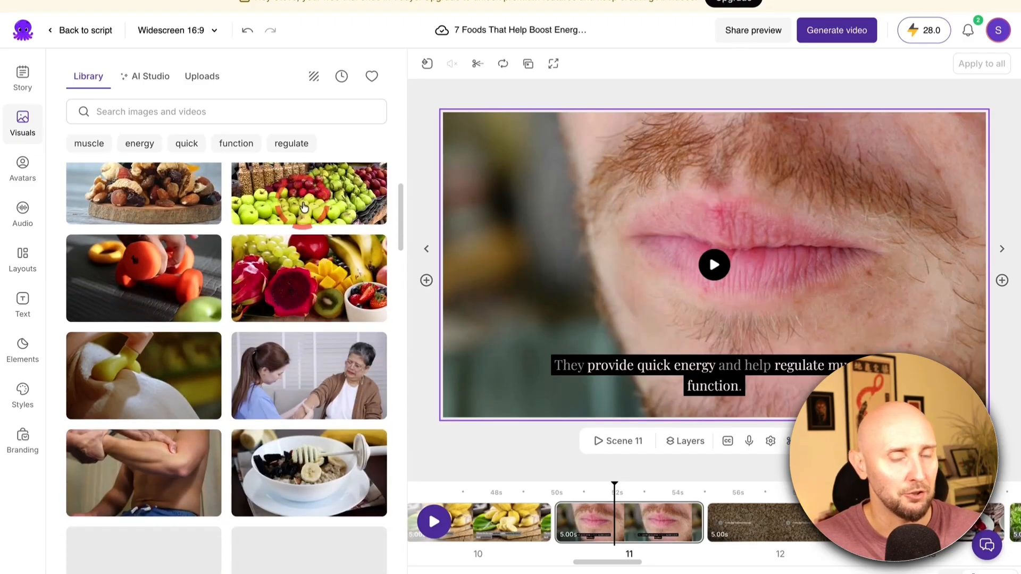
scroll(300, 208, "up", 10)
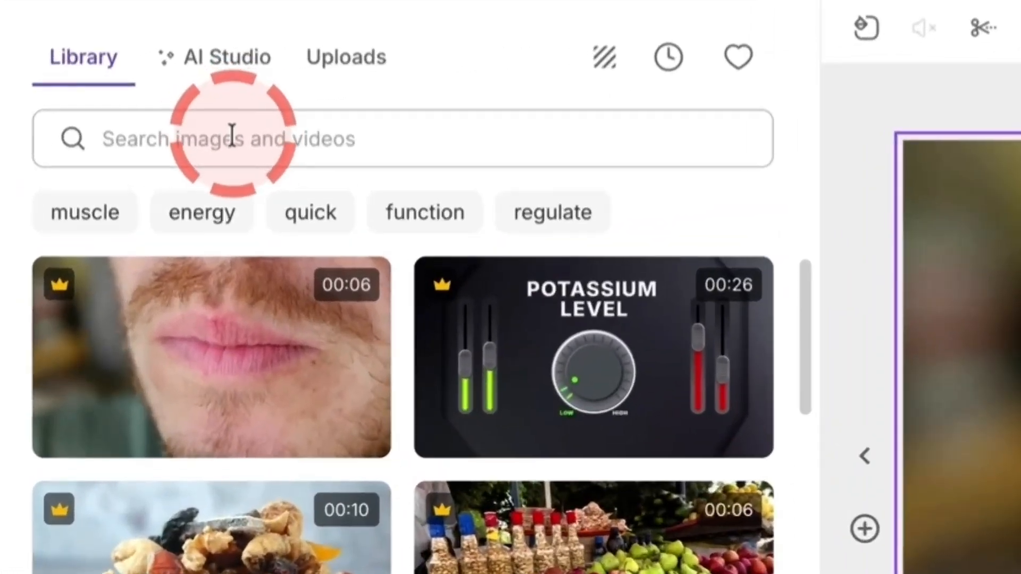
left_click(232, 136)
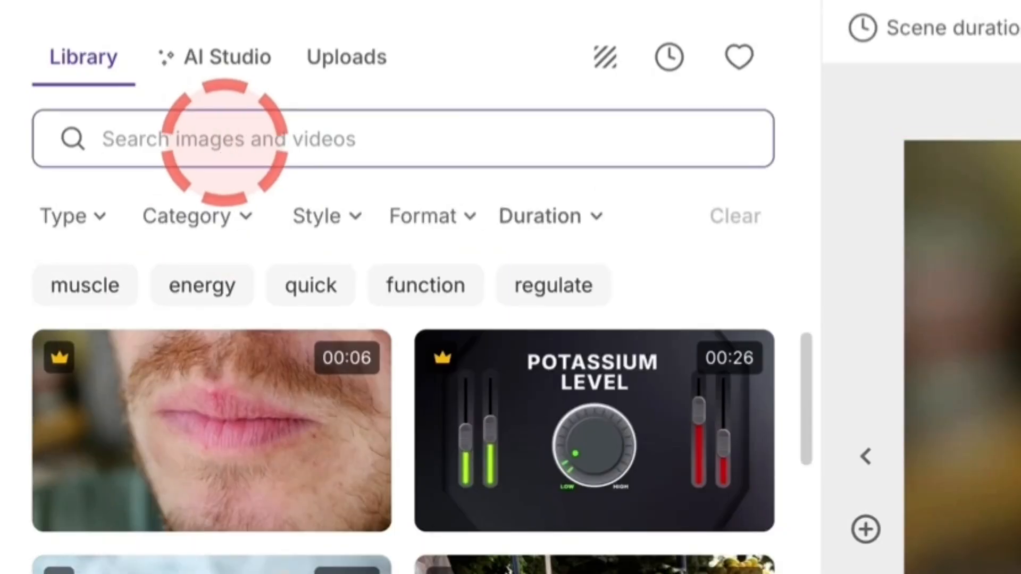
type("gym workout")
key("Return")
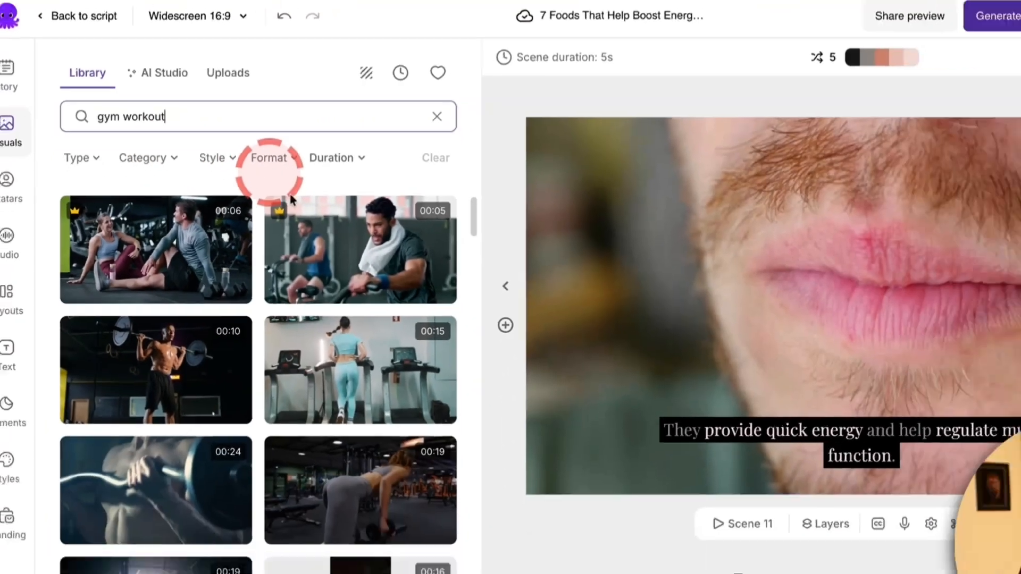
scroll(506, 448, "down", 5)
left_click(274, 245)
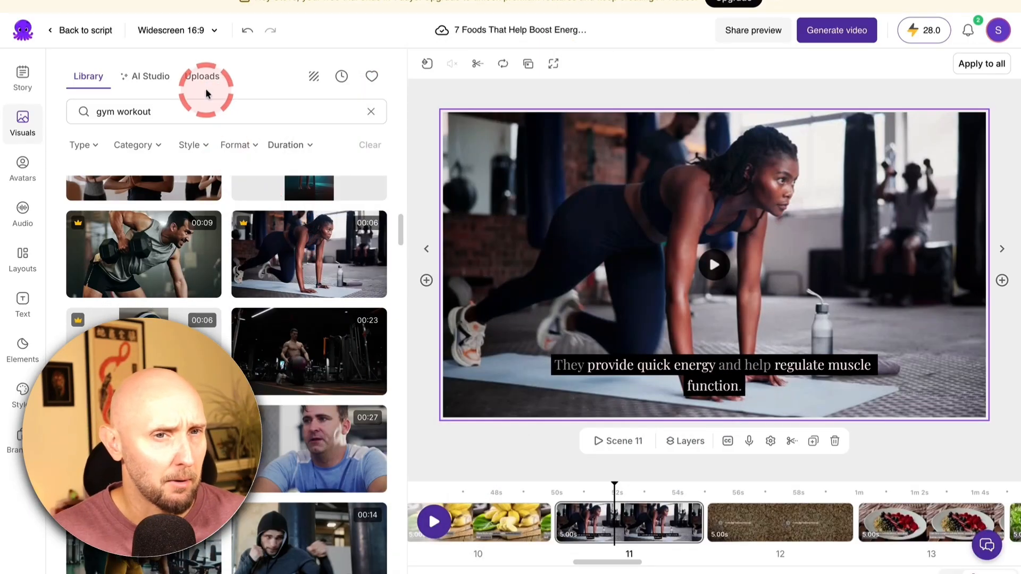
Look over the visual upload area and the AI Studio's image and video generation options for scene 11
left_click(201, 82)
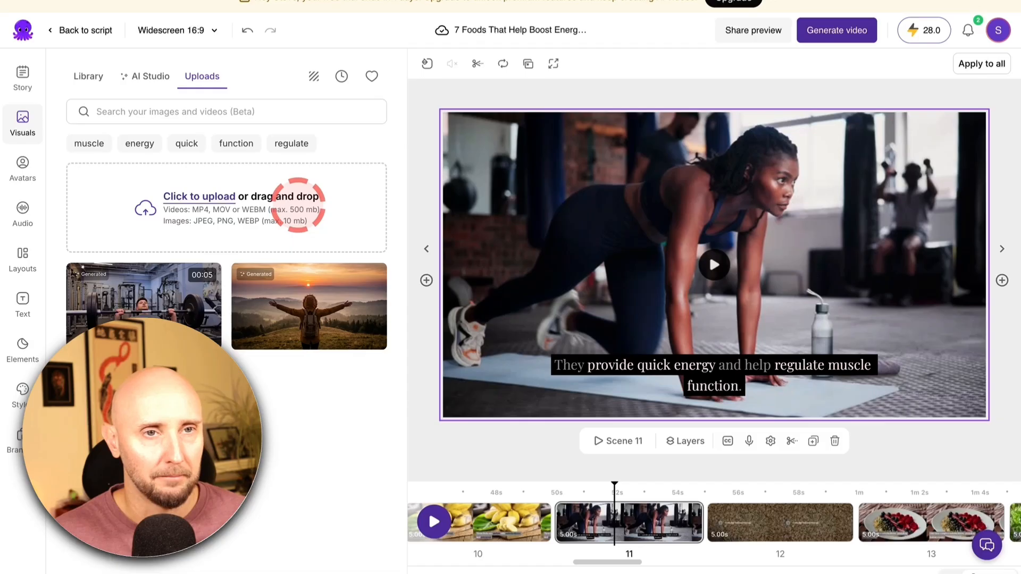
left_click(153, 82)
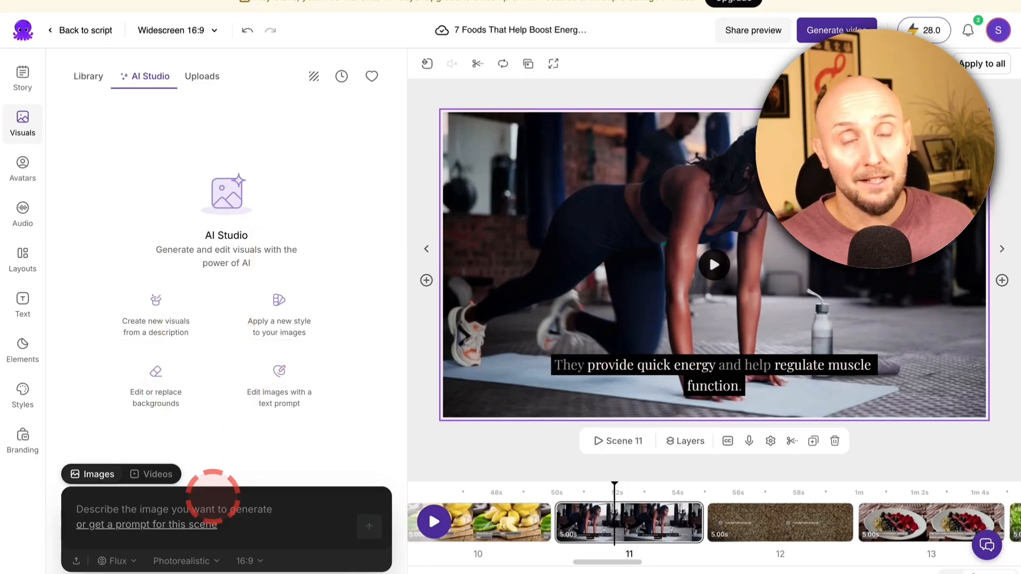
left_click(101, 478)
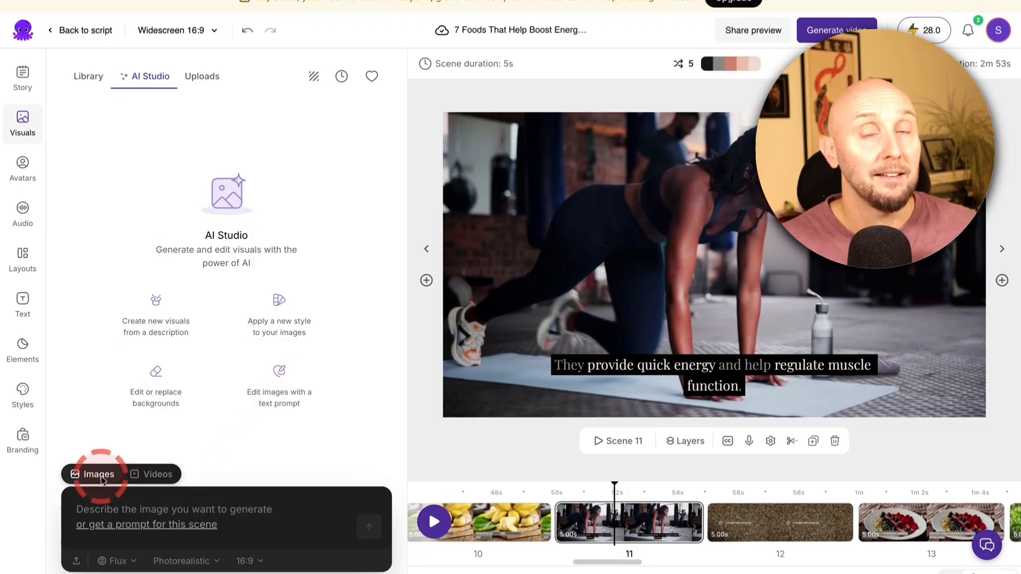
left_click(158, 474)
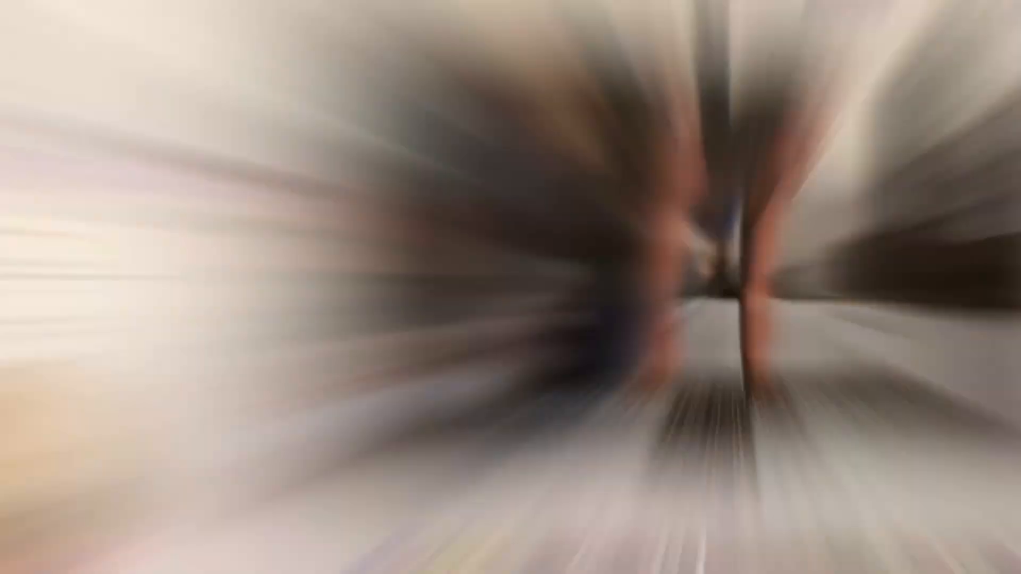
left_click(228, 260)
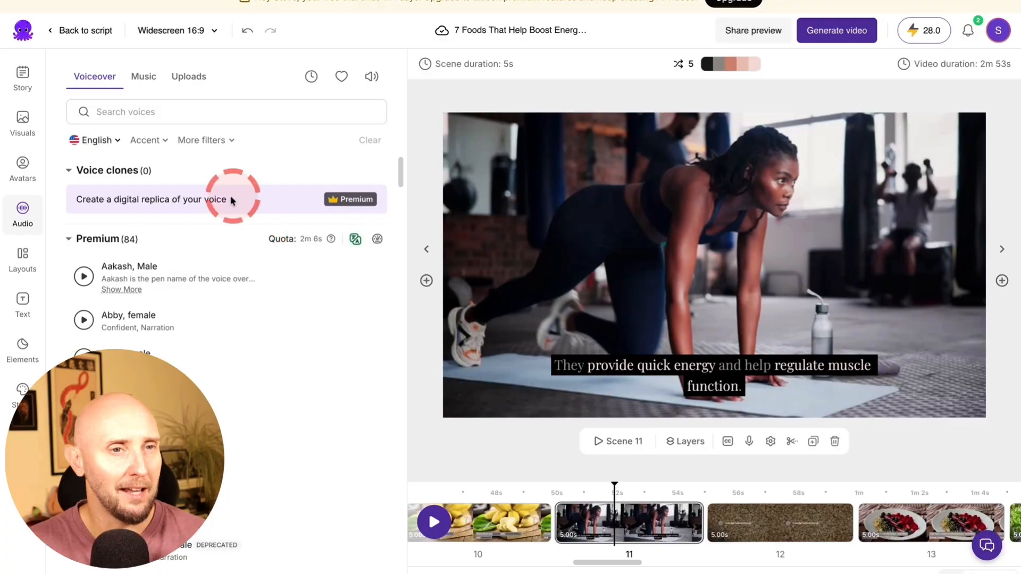
Browse the premium English voiceovers and listen to the Amanda, Brian, Clara-Whisper and Daniel samples
left_click(23, 214)
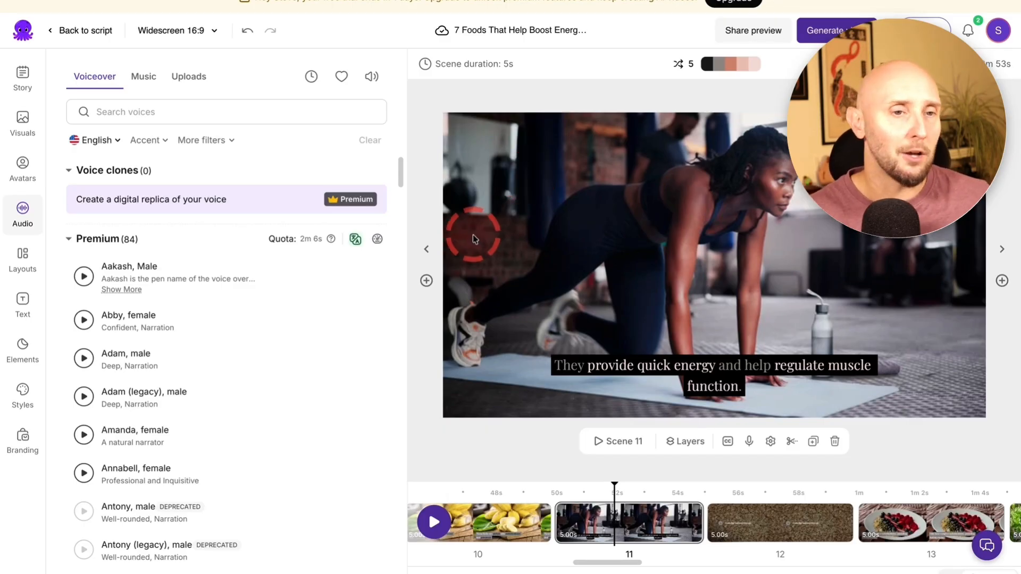
scroll(278, 318, "down", 2)
scroll(82, 358, "up", 1)
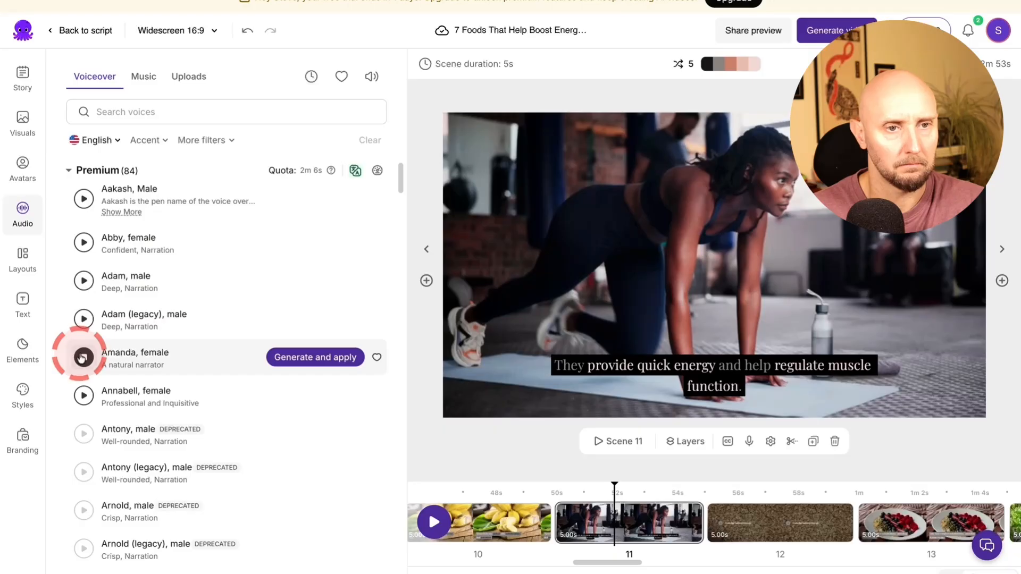
left_click(84, 358)
scroll(83, 357, "down", 3)
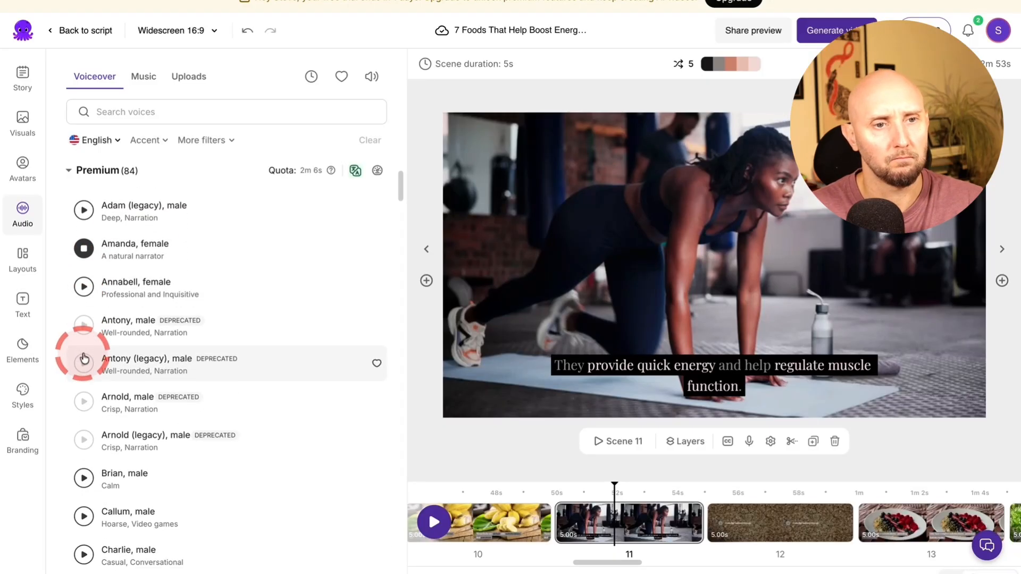
left_click(83, 436)
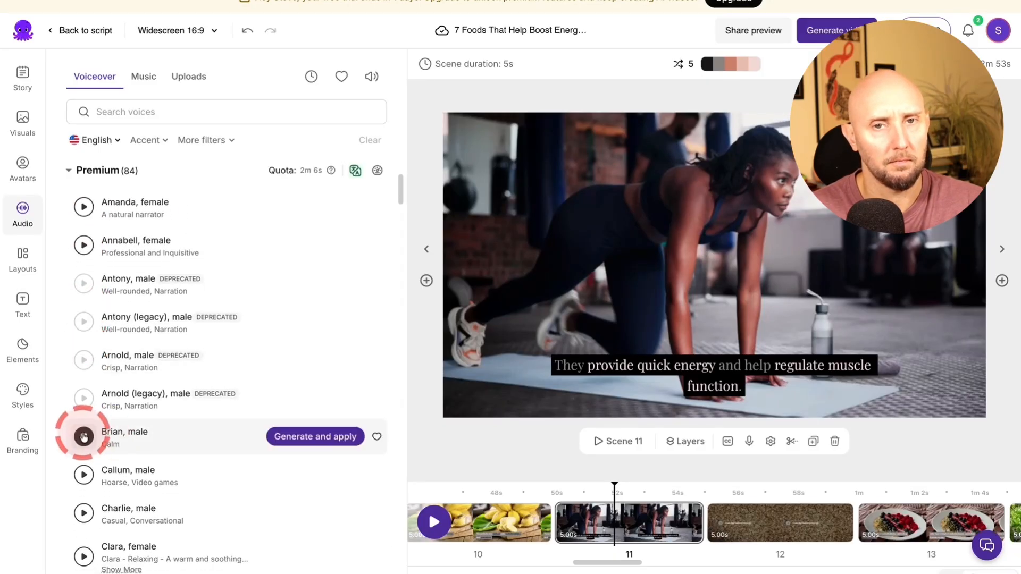
scroll(83, 436, "down", 3)
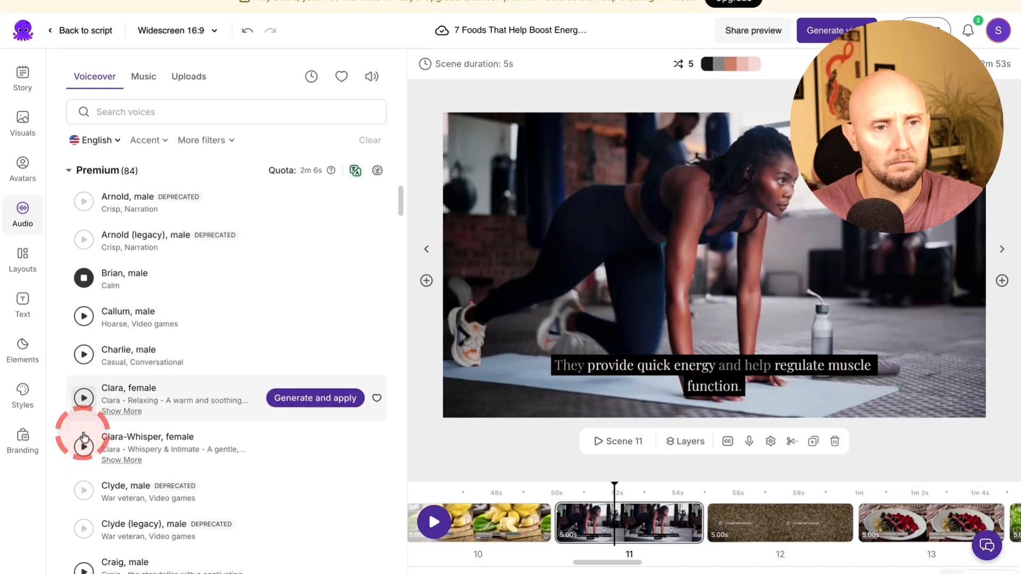
scroll(84, 437, "down", 2)
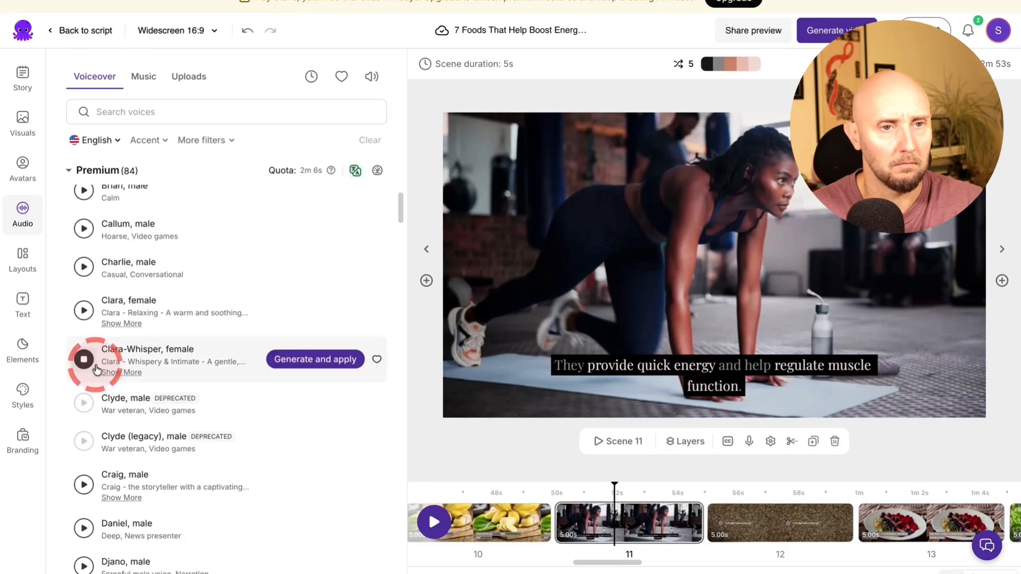
scroll(98, 367, "down", 1)
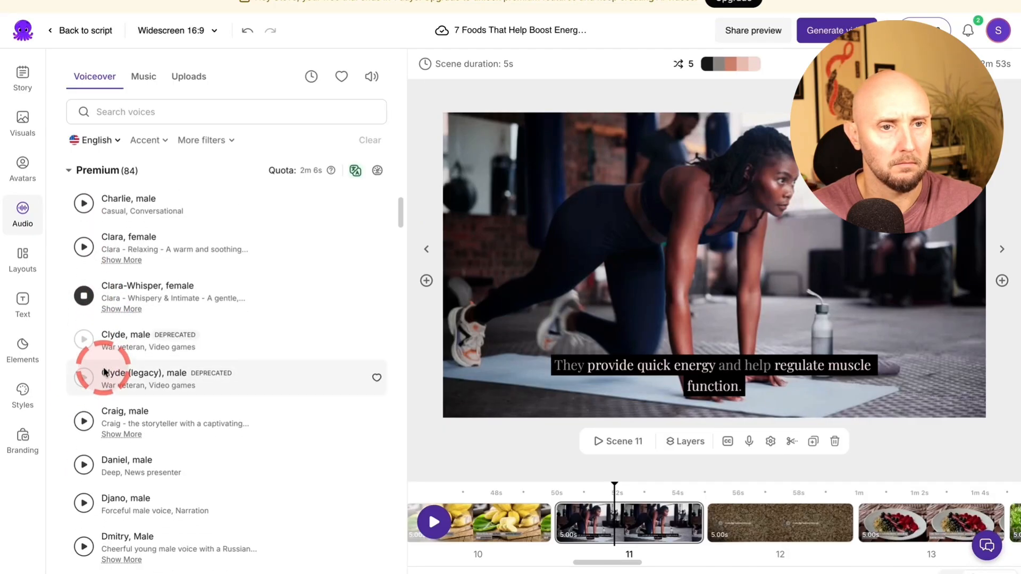
scroll(101, 372, "down", 2)
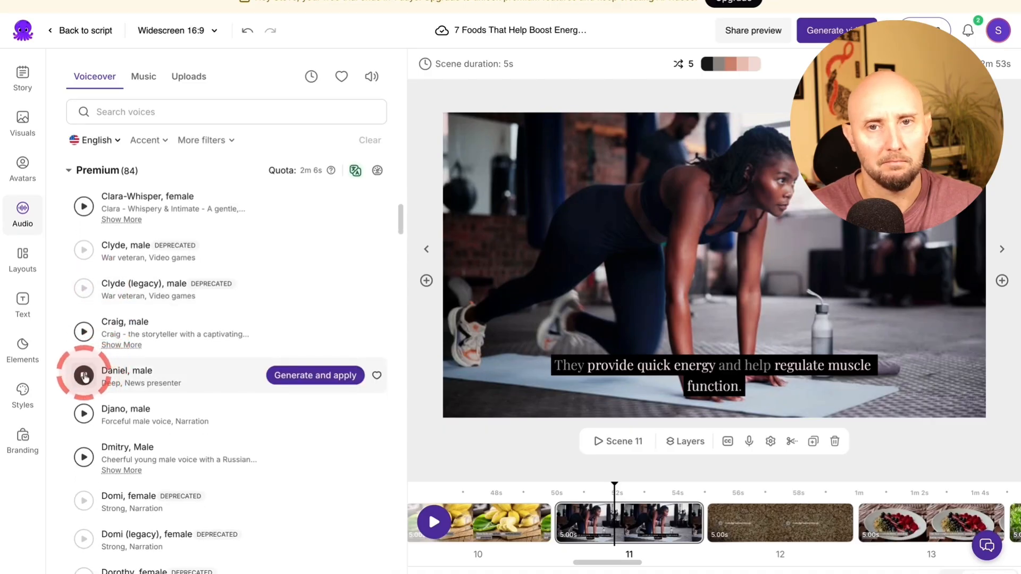
Apply the standard male voice Arthur as the video's voiceover
scroll(93, 379, "down", 1)
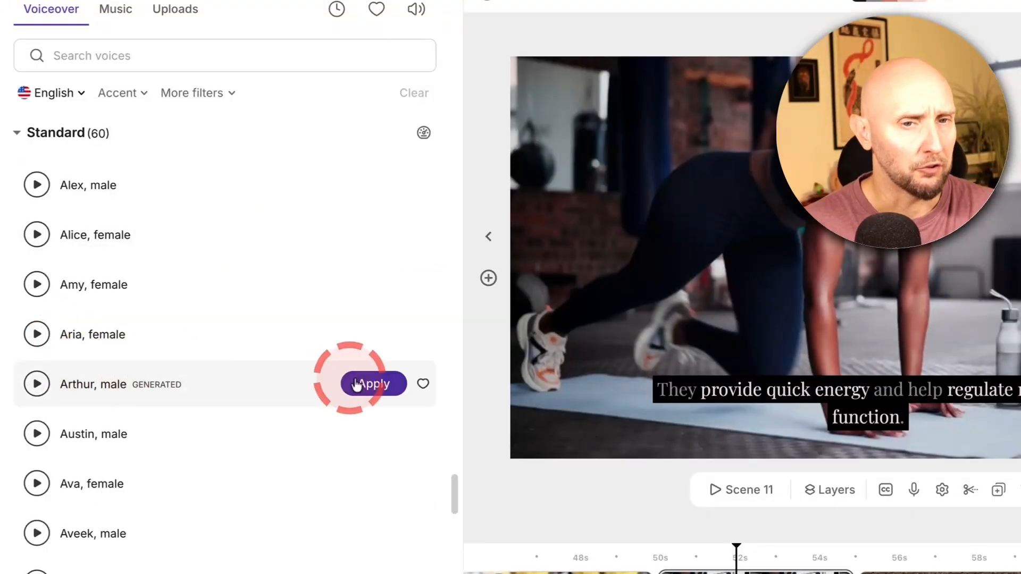
left_click(374, 387)
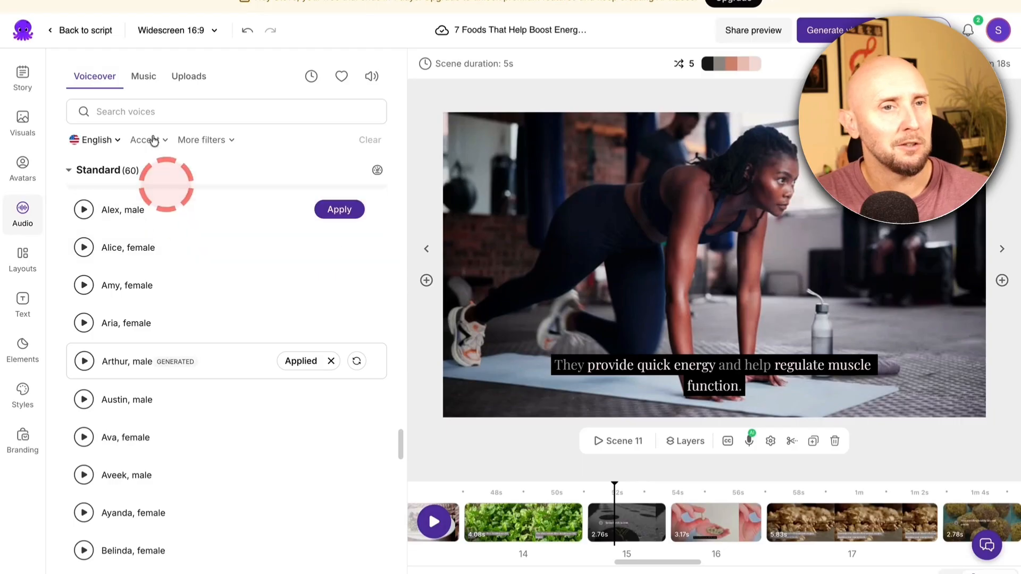
Search the music tracks for "inspirational" and apply The Green Road as background music
left_click(144, 85)
scroll(201, 224, "down", 5)
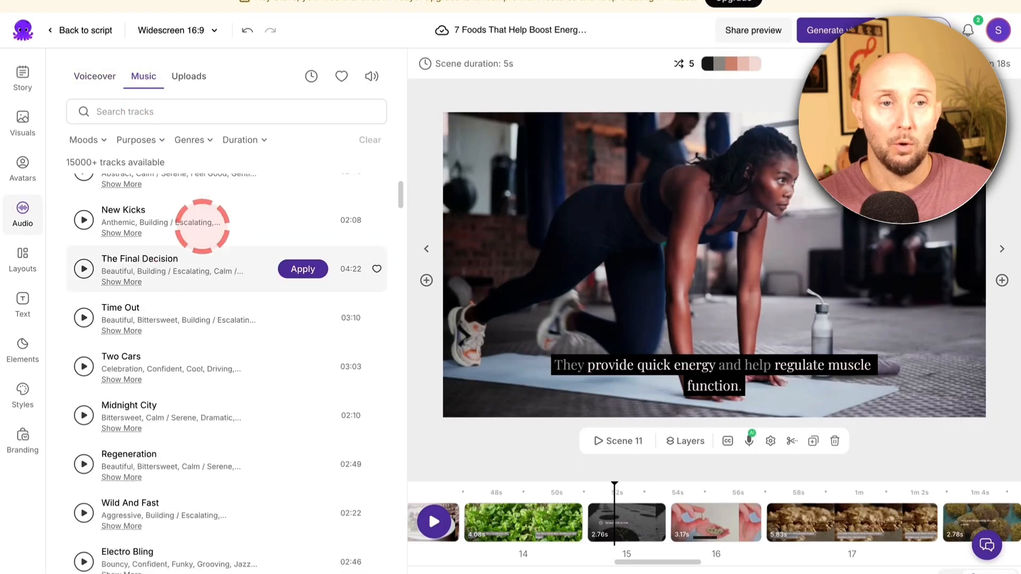
scroll(202, 226, "down", 15)
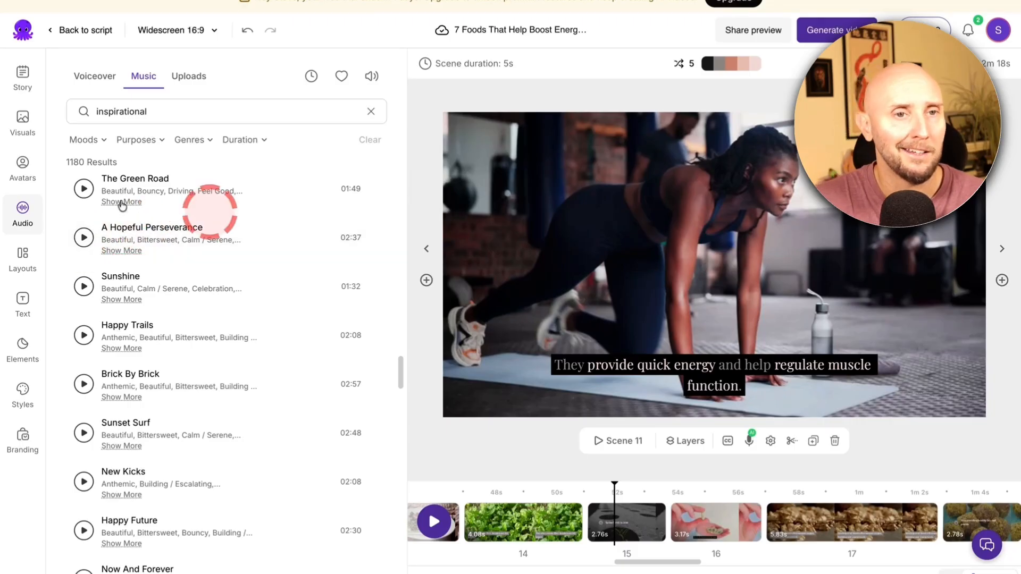
left_click(282, 190)
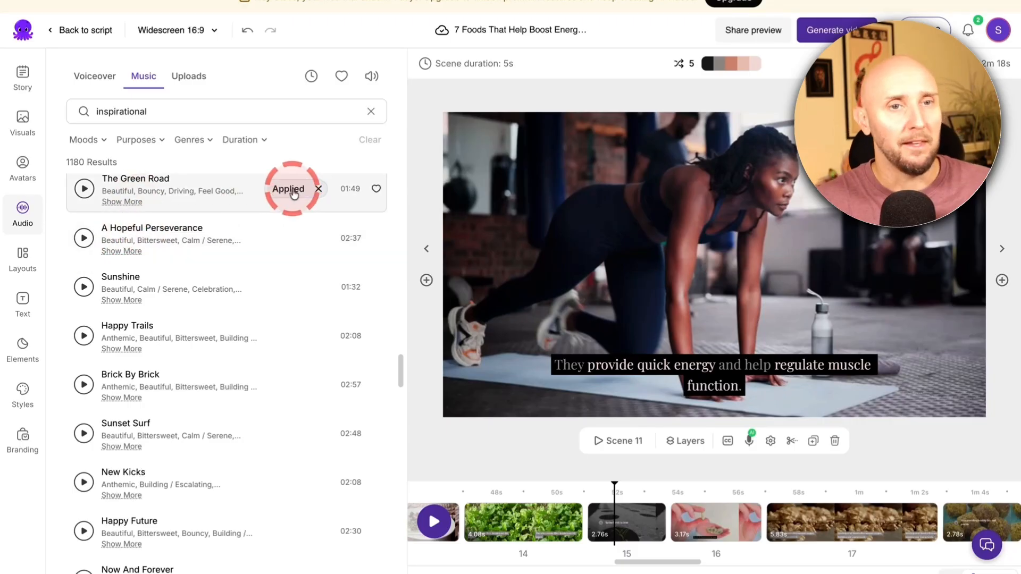
Look further through the inspirational tracks and open the audio settings
scroll(297, 196, "down", 1)
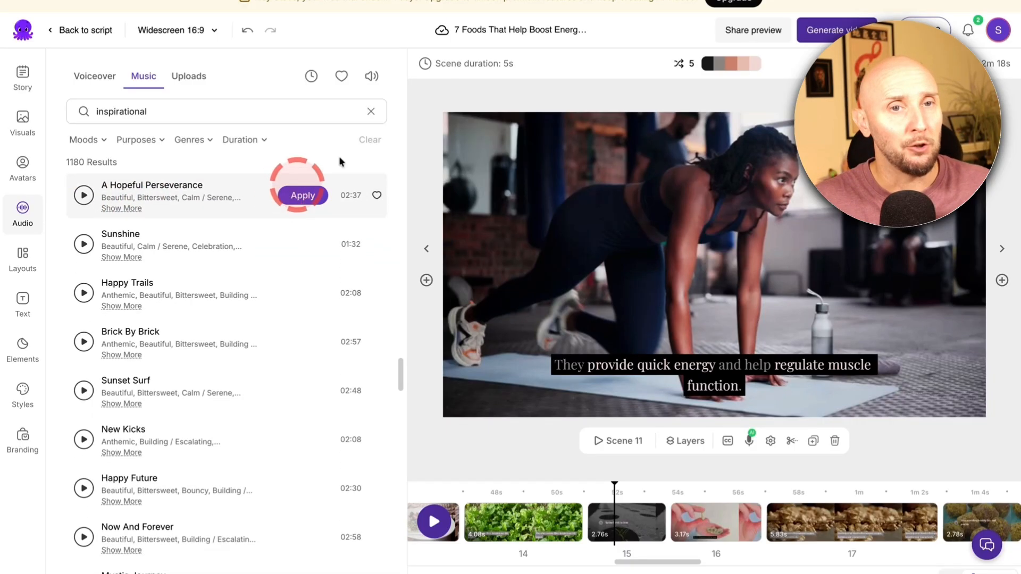
left_click(363, 83)
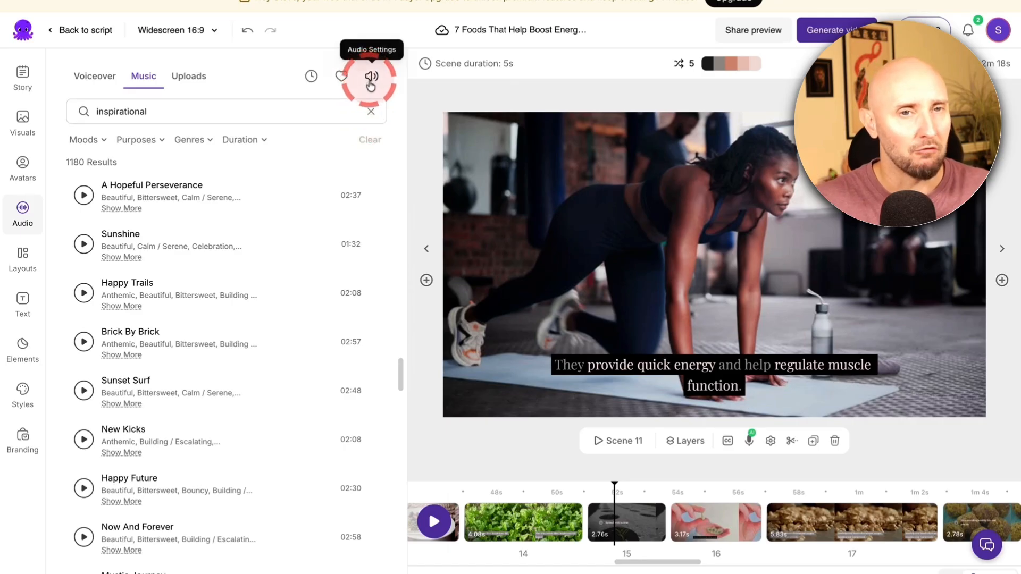
left_click(371, 81)
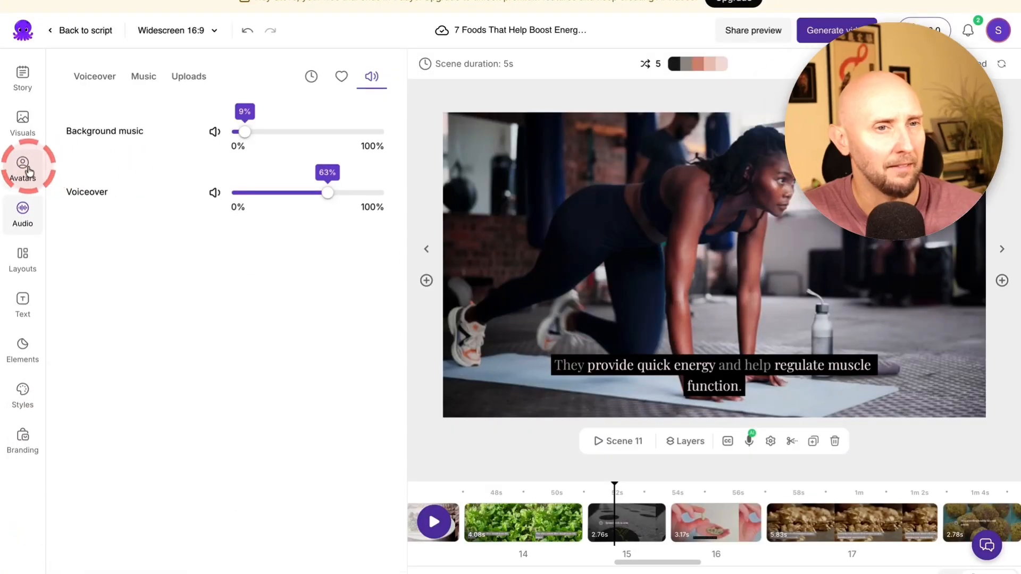
Browse the available AI avatars, including Bruce, Nico and Lisa, for a presenter in the video
left_click(24, 169)
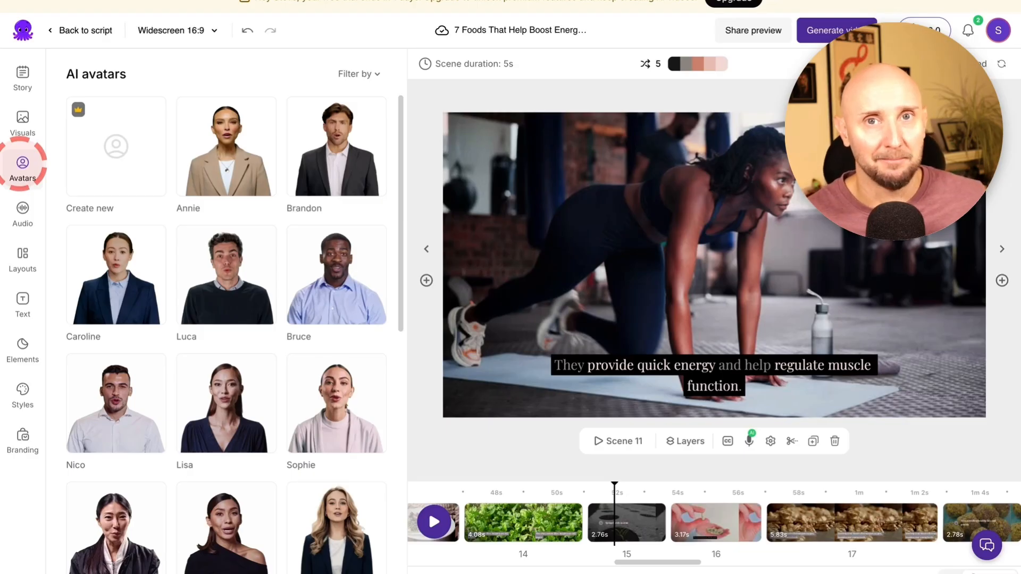
scroll(135, 134, "down", 1)
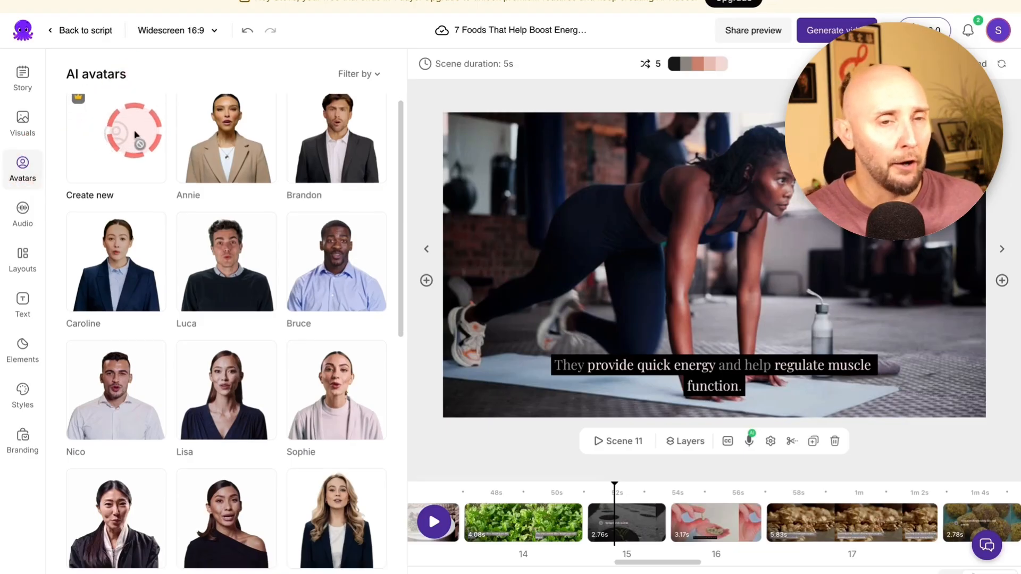
scroll(136, 134, "down", 1)
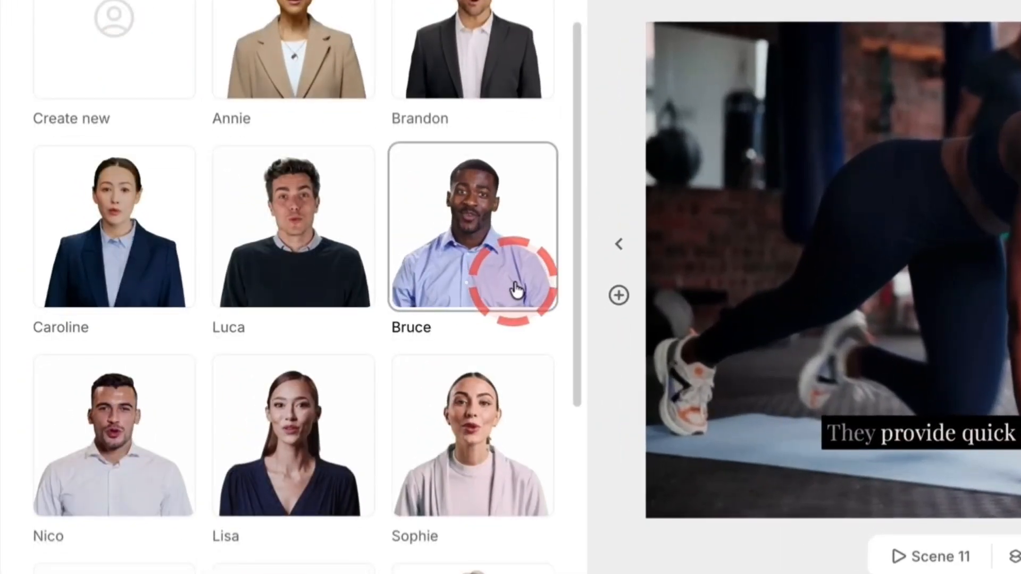
scroll(518, 290, "down", 2)
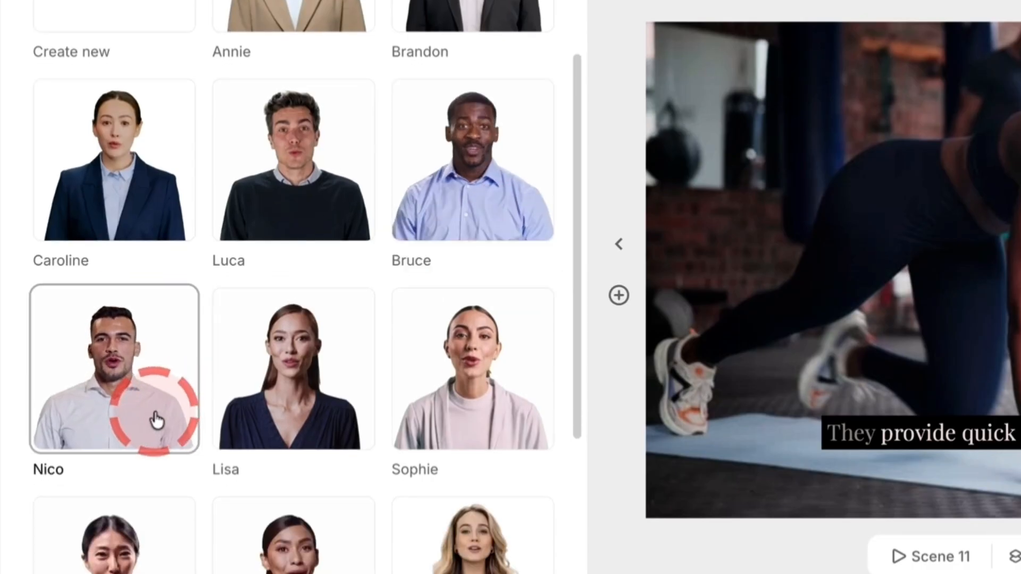
scroll(157, 420, "down", 1)
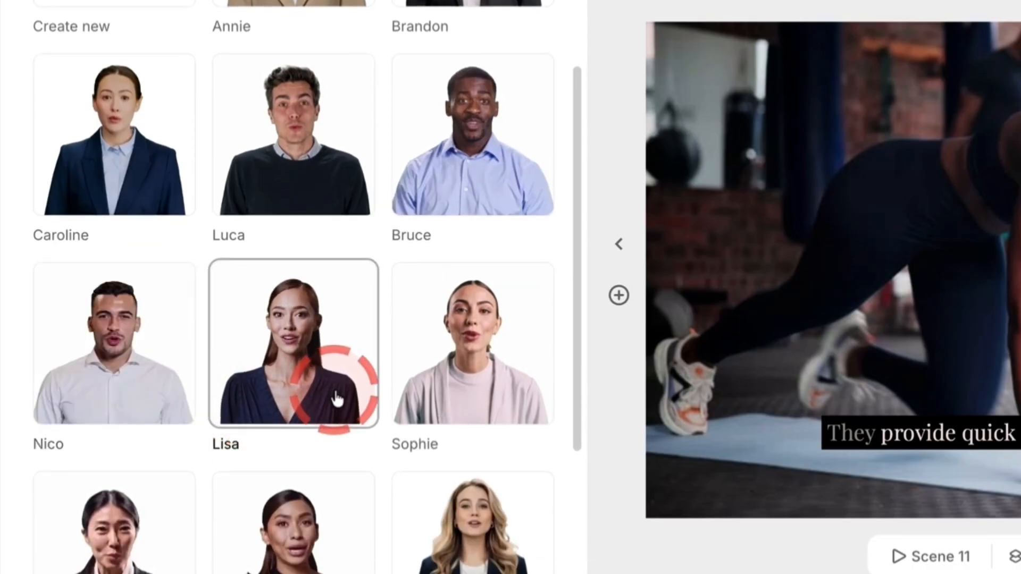
Apply the avatar Daphne in White t-shirt to the video and replace the current voice with the avatar's own
scroll(348, 398, "down", 4)
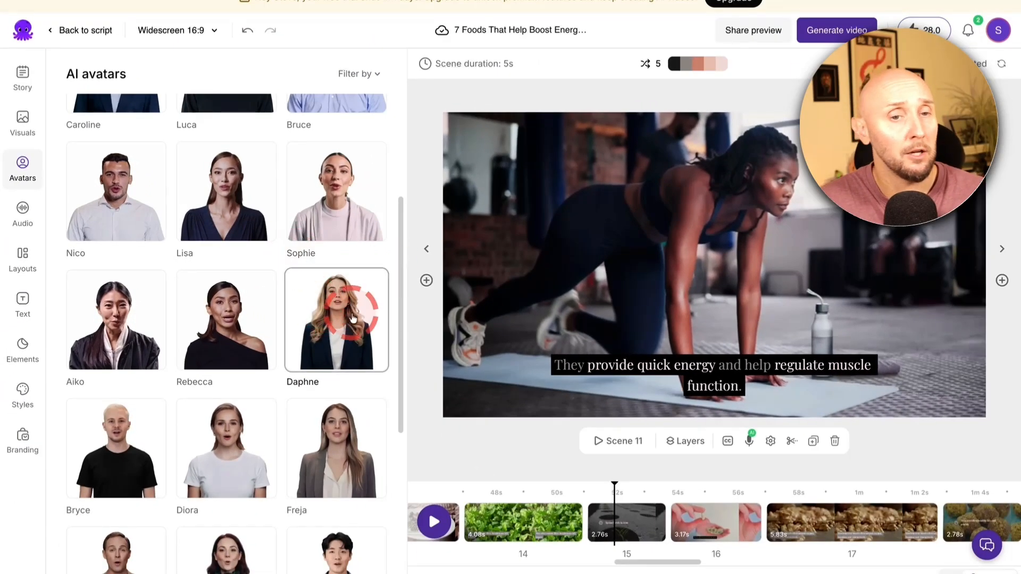
left_click(338, 322)
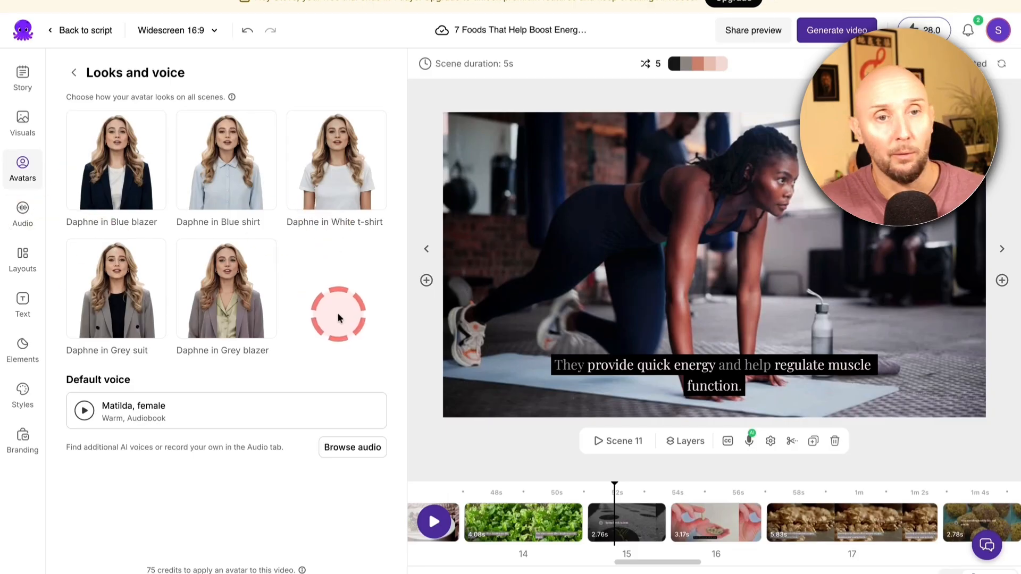
left_click(330, 170)
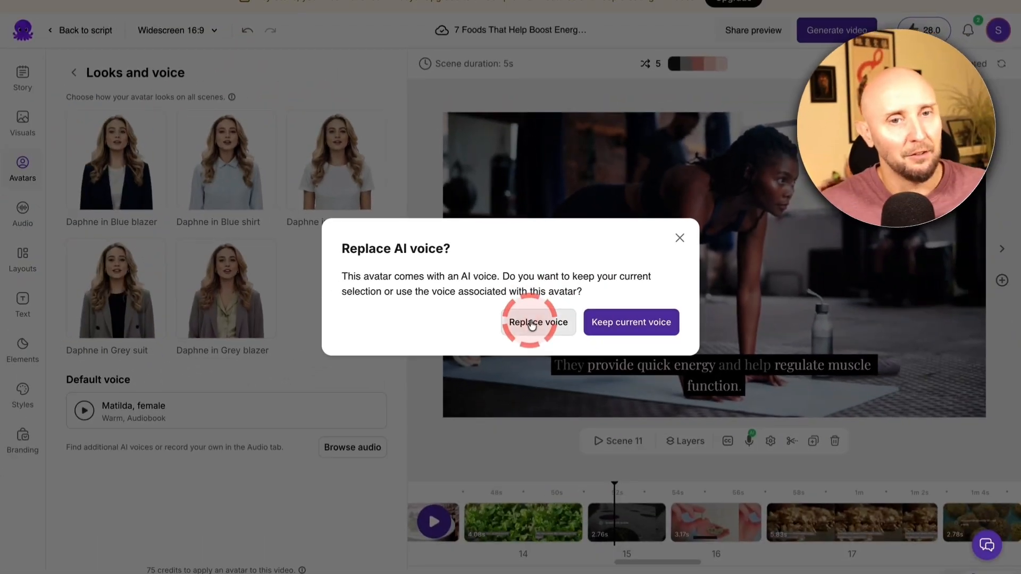
left_click(548, 353)
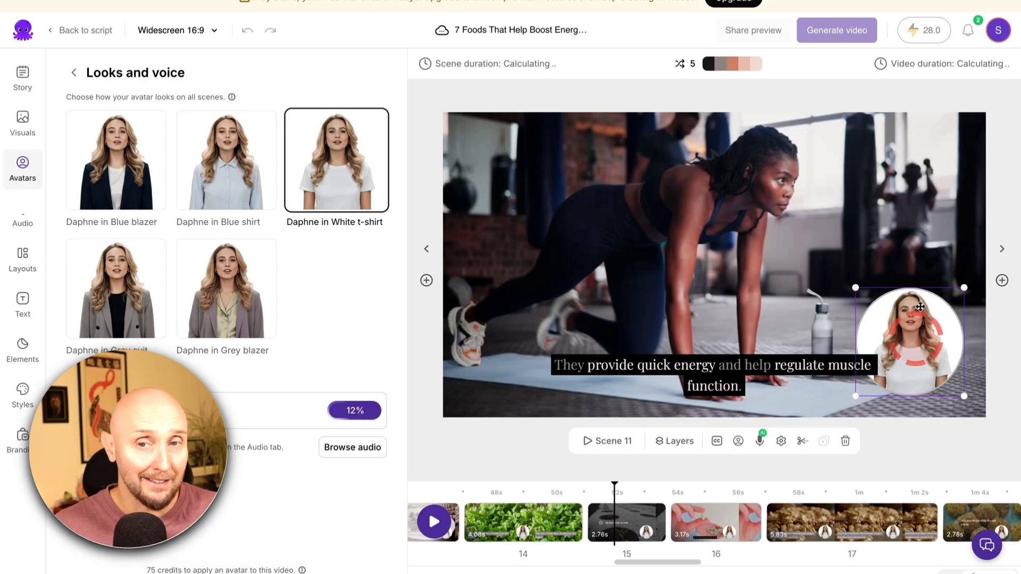
Move the avatar in scene 11 to the upper-right corner of the video frame and play the video
left_click_drag(920, 307, 907, 178)
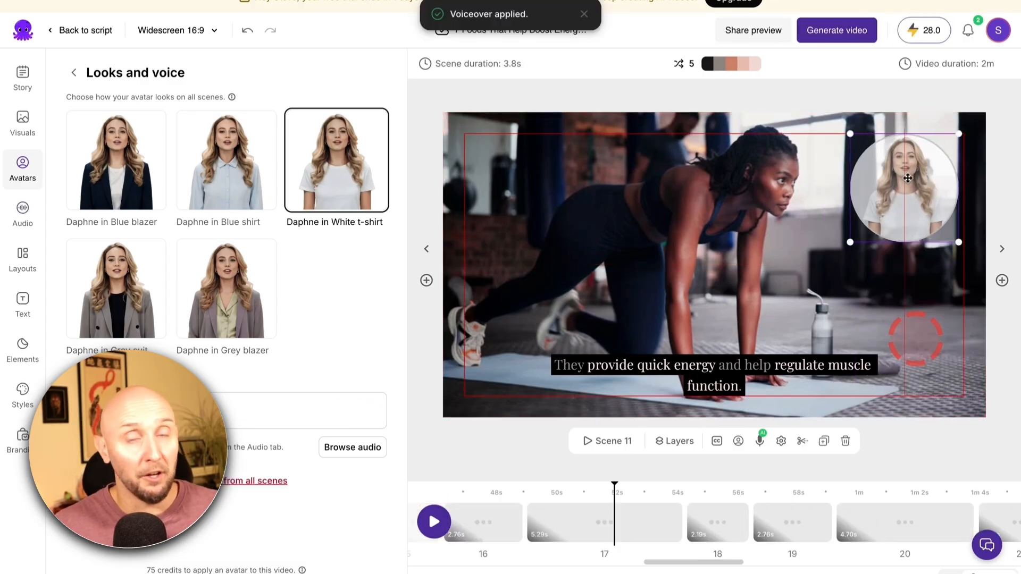
left_click(790, 88)
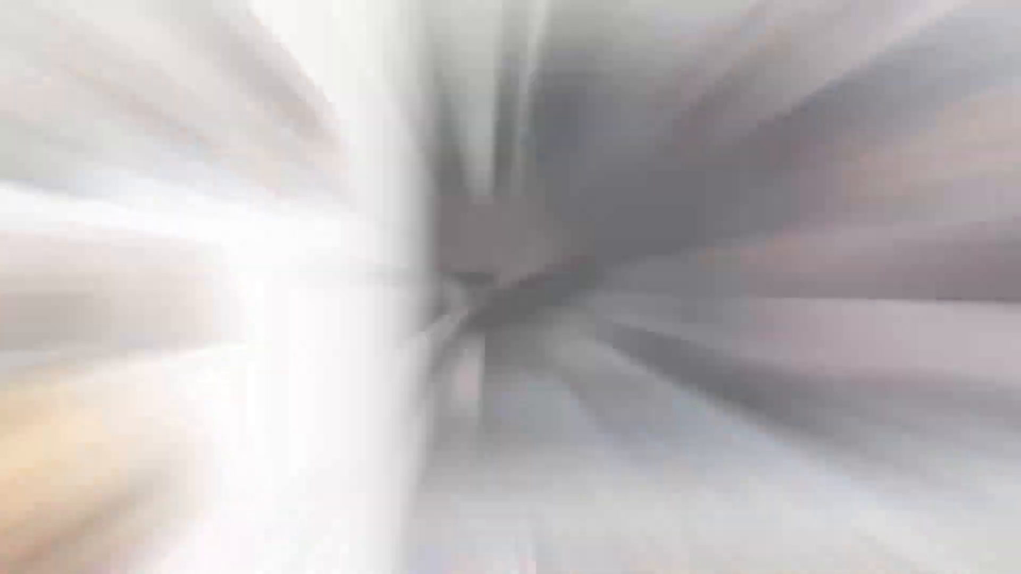
left_click(432, 521)
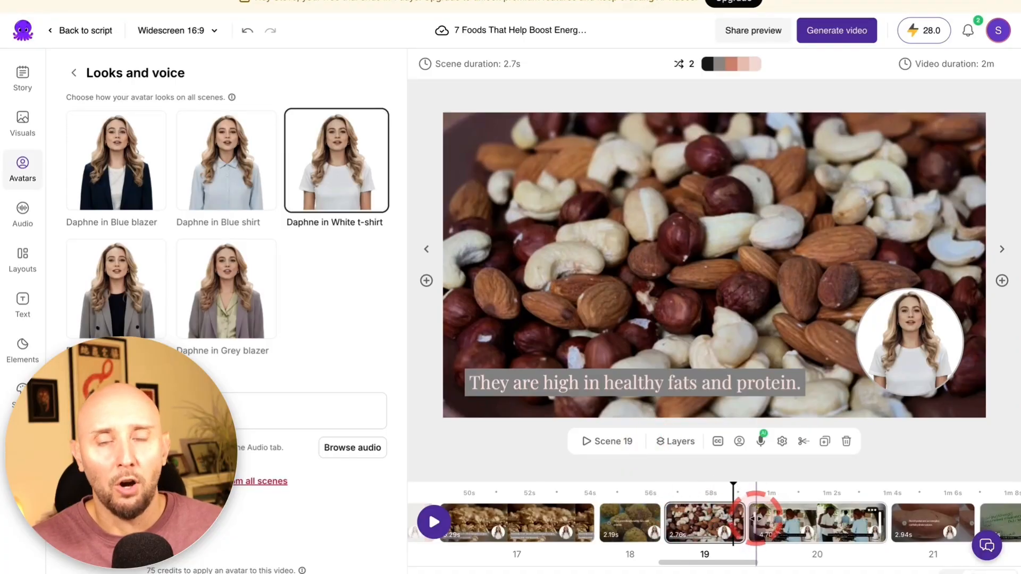
Browse the transitions for the cut between scenes 19 and 20, including Wipe Up and Wipe Down
mouse_move(747, 533)
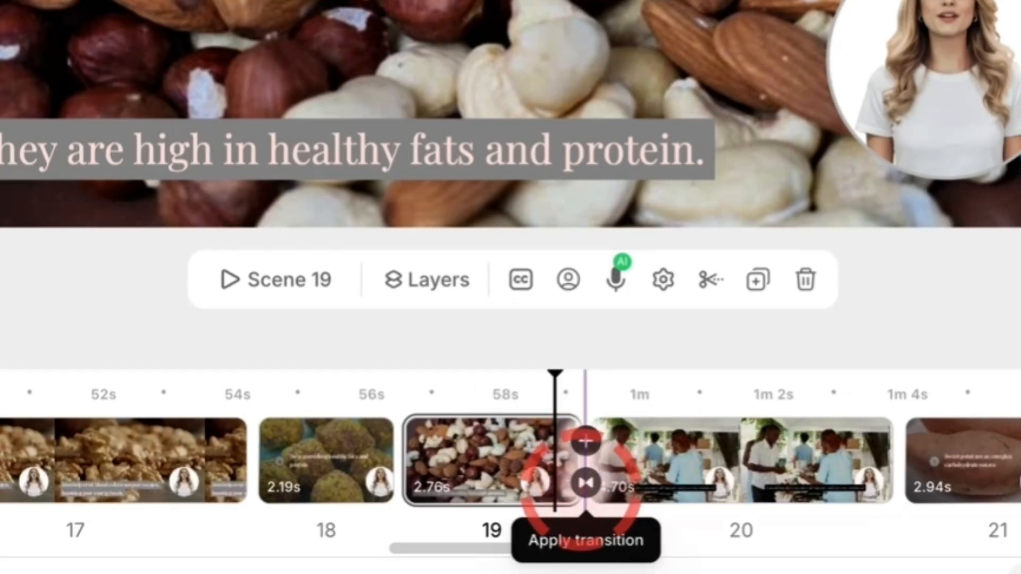
left_click(586, 483)
scroll(524, 277, "down", 4)
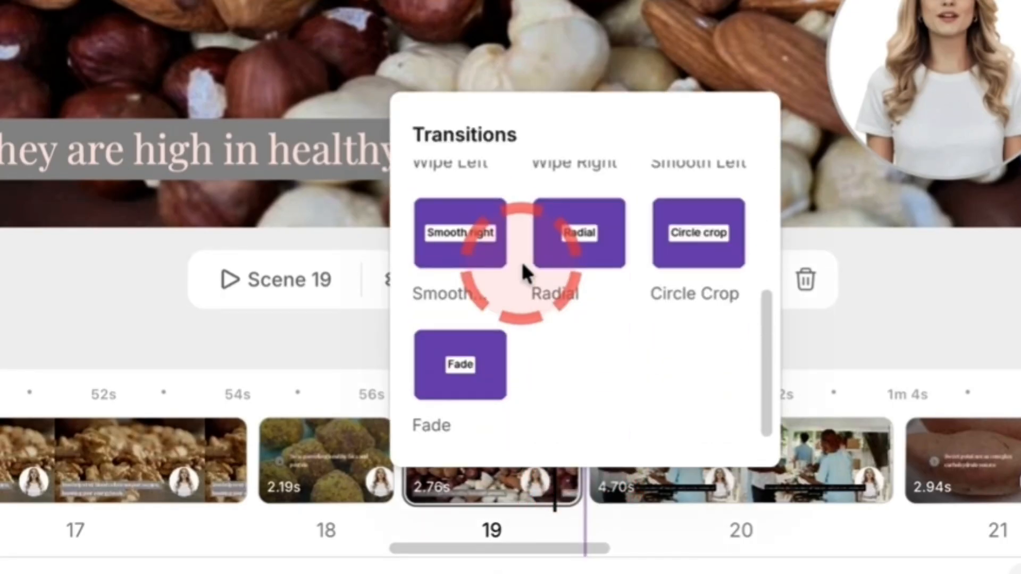
scroll(524, 273, "up", 5)
left_click(596, 210)
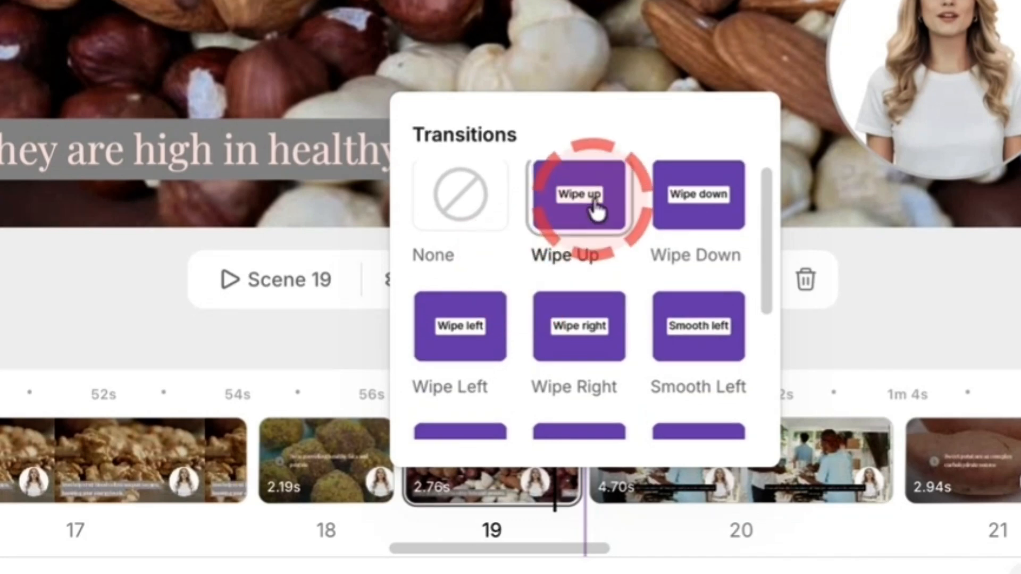
left_click(689, 208)
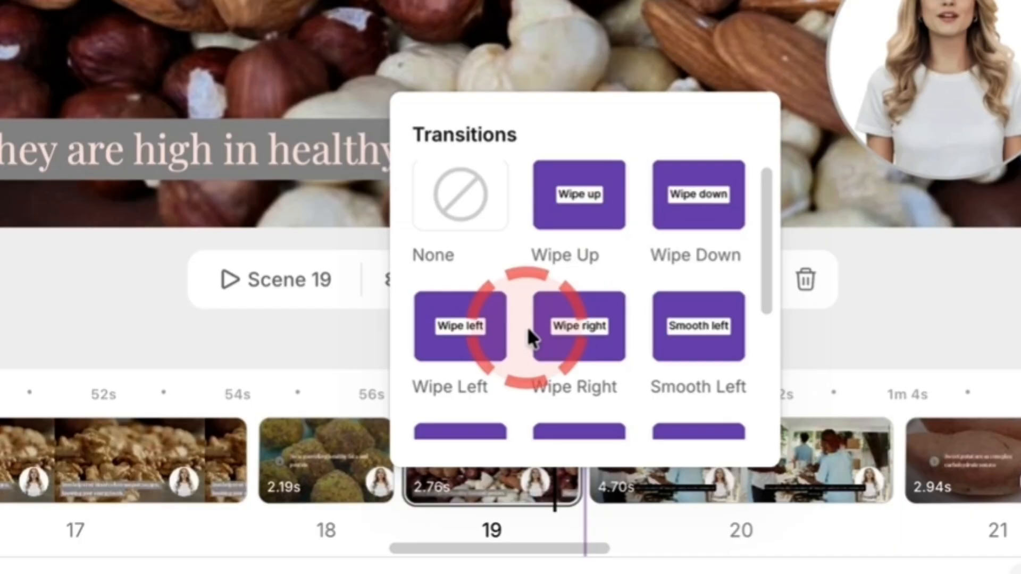
scroll(529, 327, "down", 3)
left_click(581, 288)
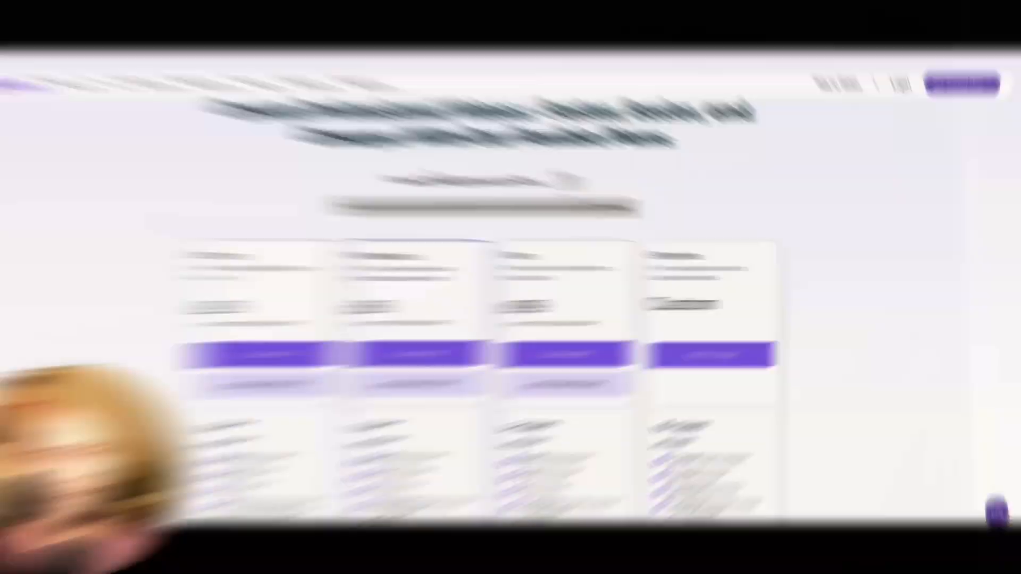
Compare the Starter, Professional and Team plans on Pictory's public pricing page, using the annual pricing option
left_click(142, 226)
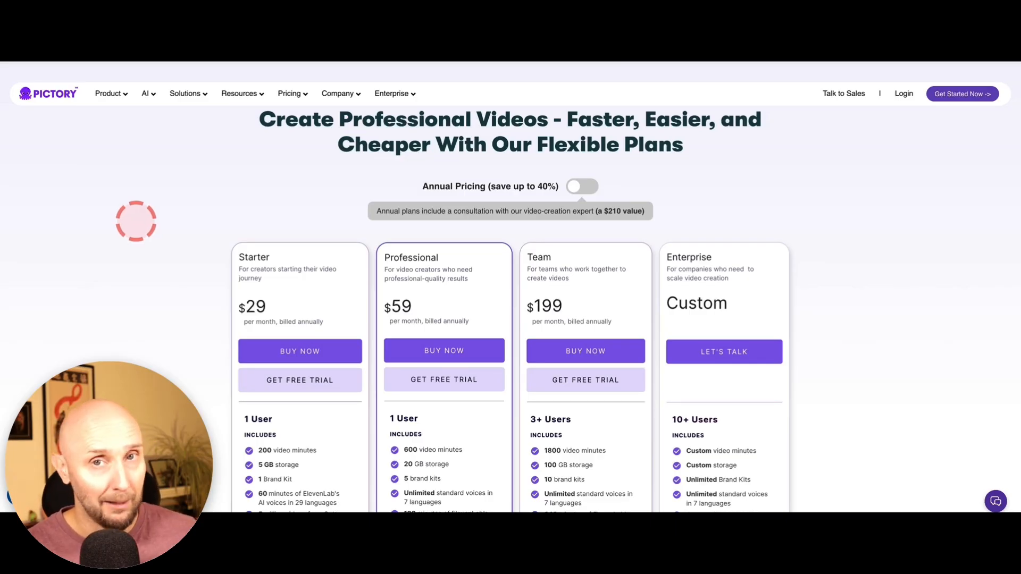
scroll(136, 221, "down", 1)
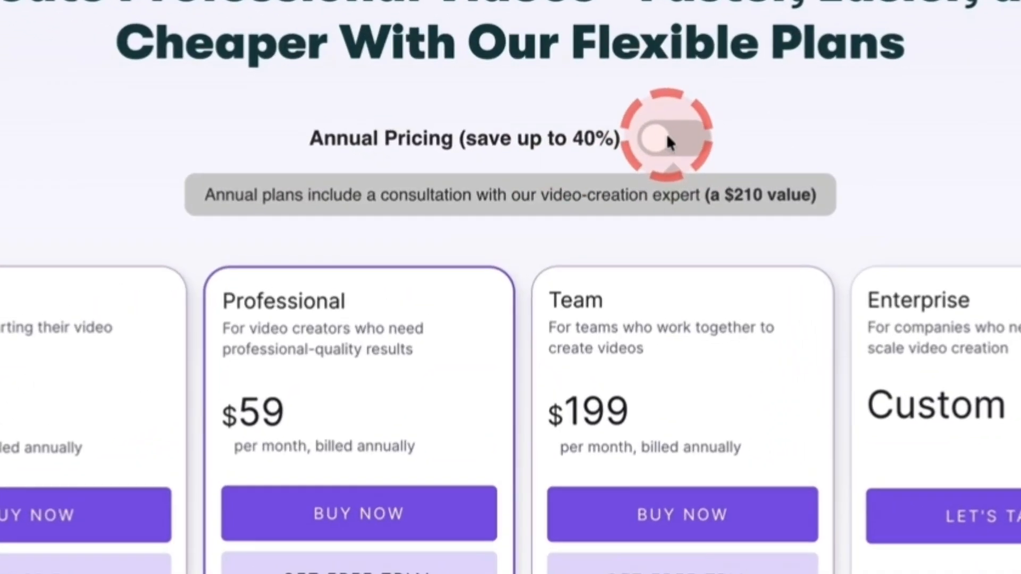
left_click(666, 138)
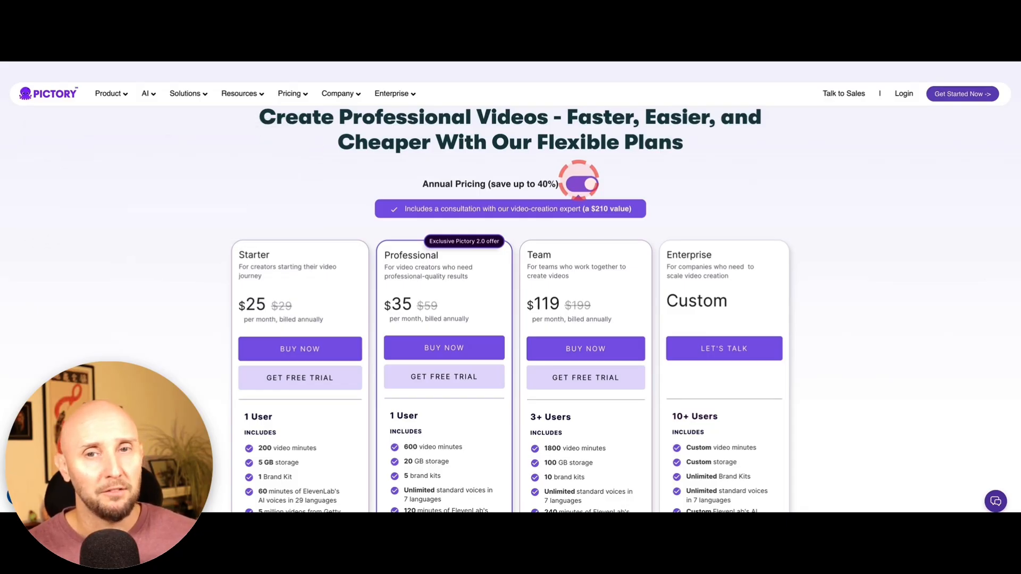
left_click(583, 184)
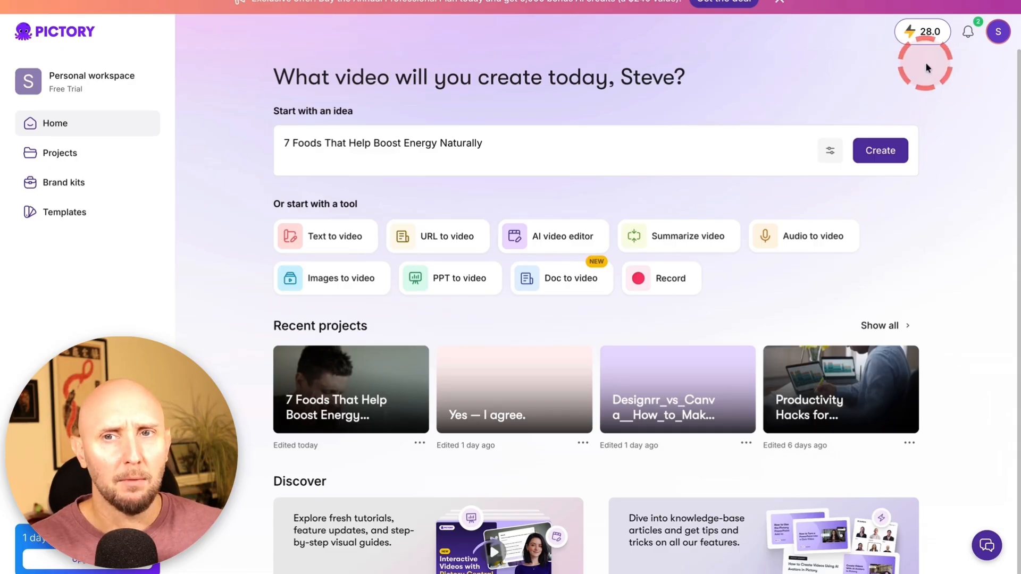
Review the plans in the account's subscription settings and choose to buy the Starter plan with annual billing
left_click(997, 33)
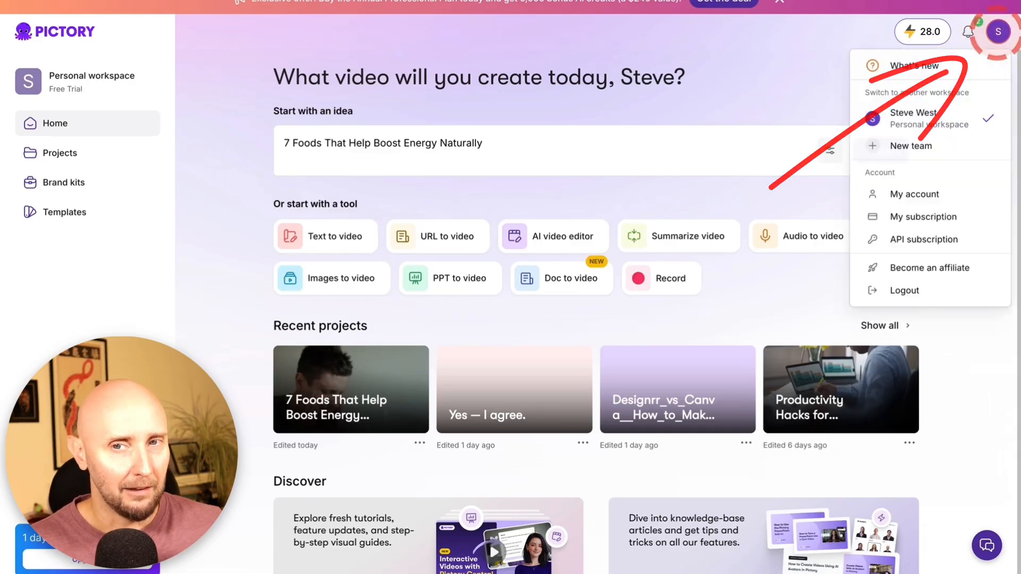
left_click(930, 216)
scroll(202, 142, "down", 3)
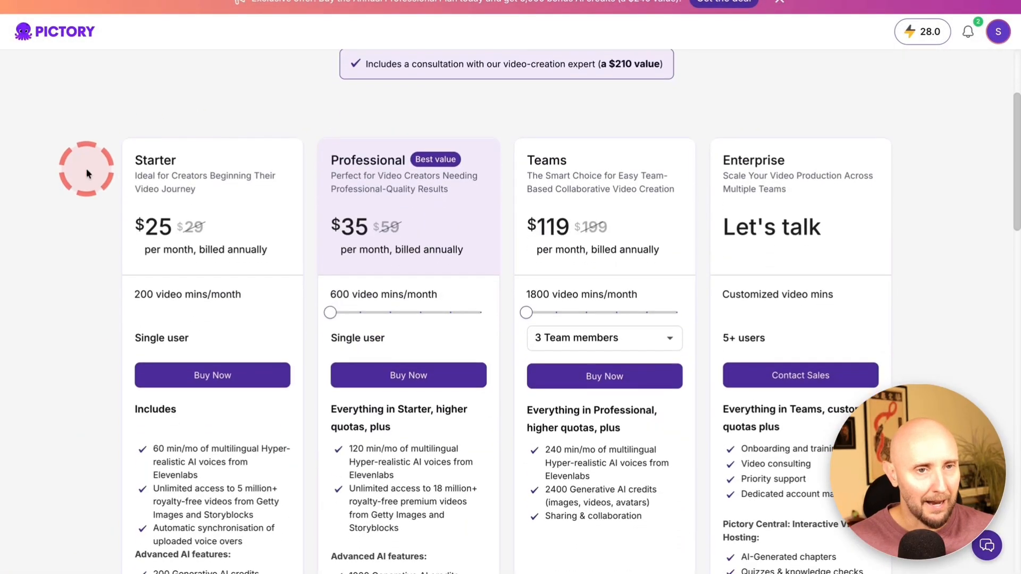
scroll(75, 194, "up", 3)
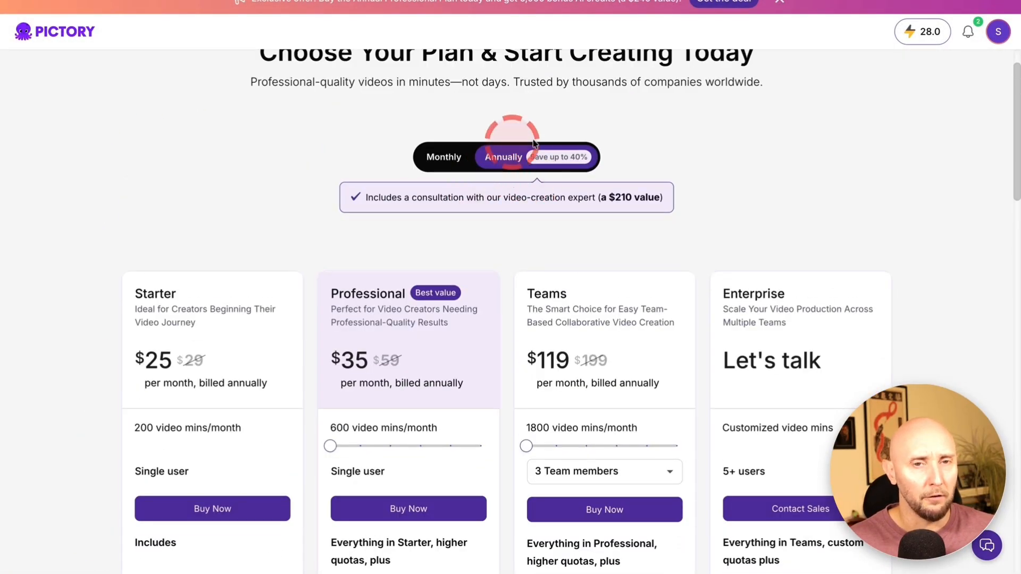
scroll(441, 231, "down", 1)
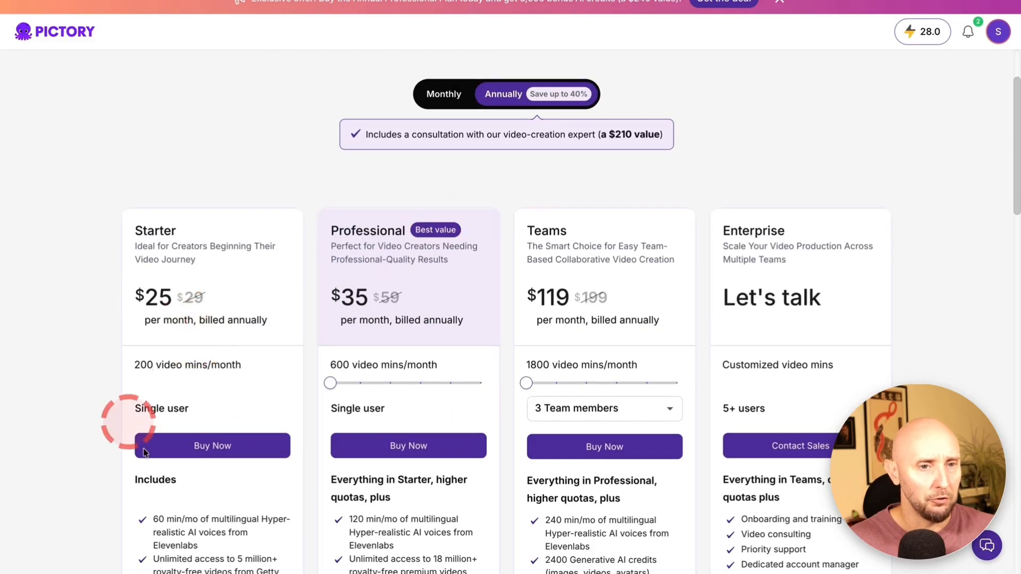
left_click(194, 446)
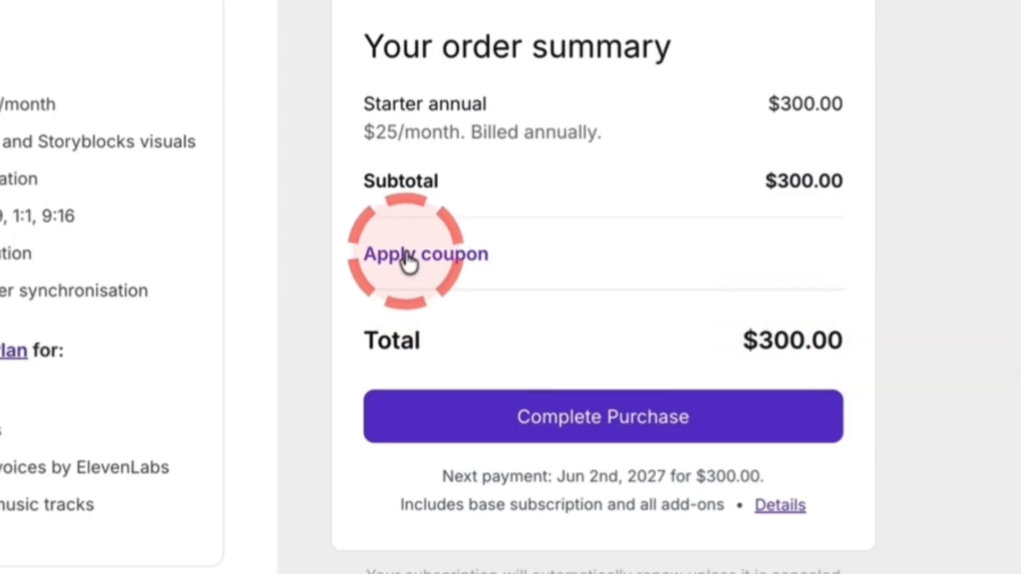
Apply the coupon code SWE20 to the Starter annual order and view the discount's details
left_click(417, 268)
left_click(501, 277)
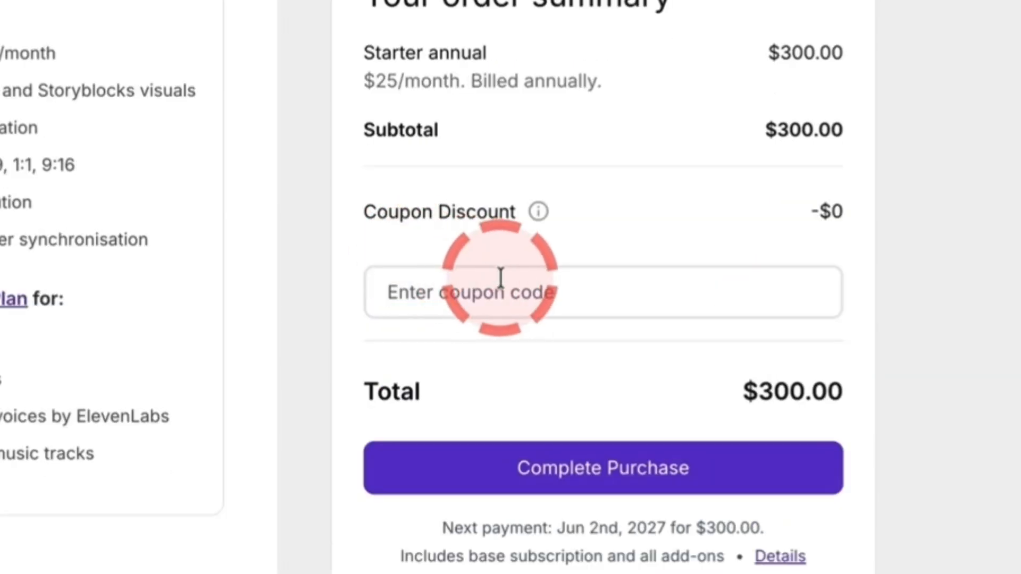
type("SWE20")
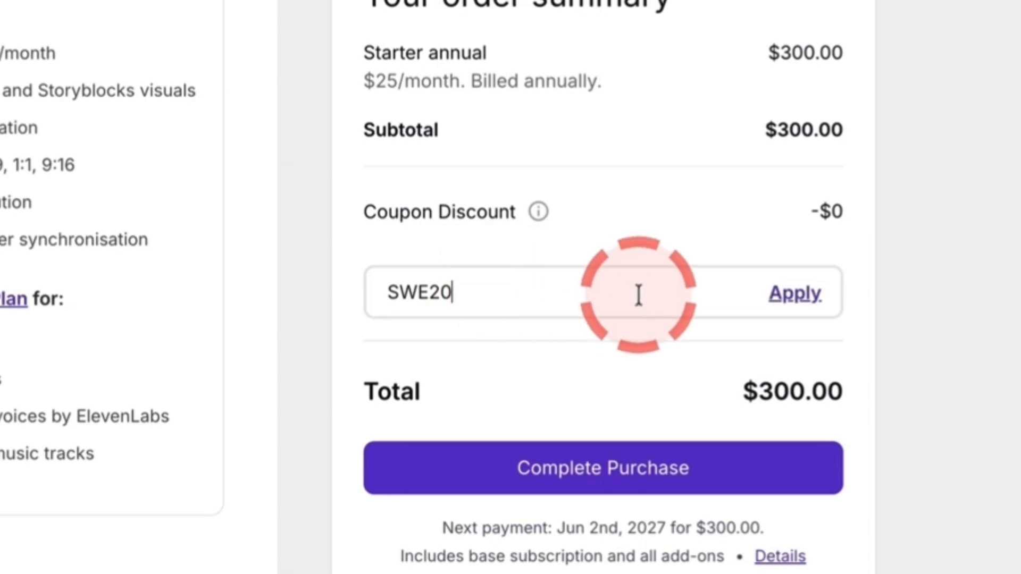
left_click(790, 300)
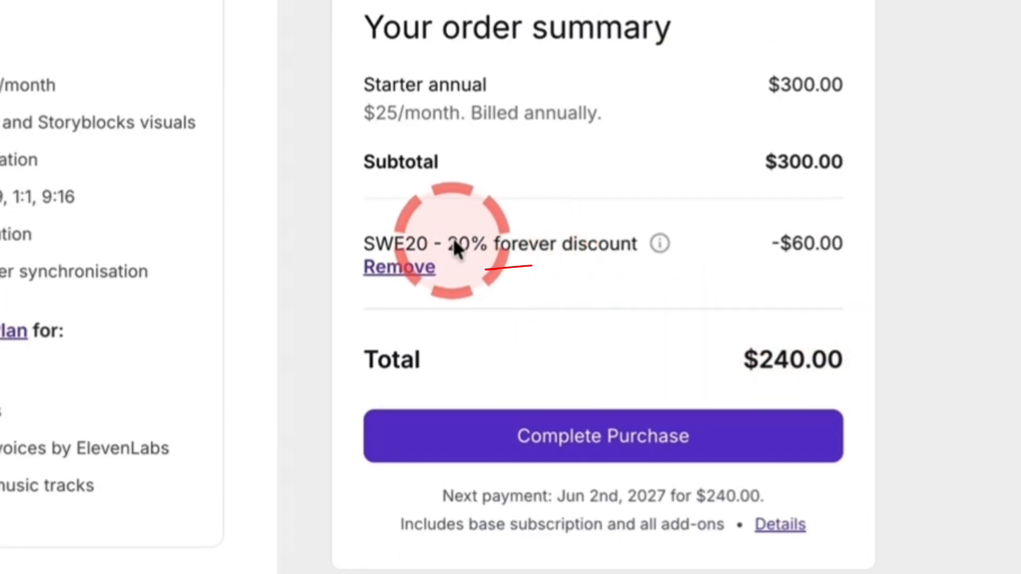
mouse_move(650, 259)
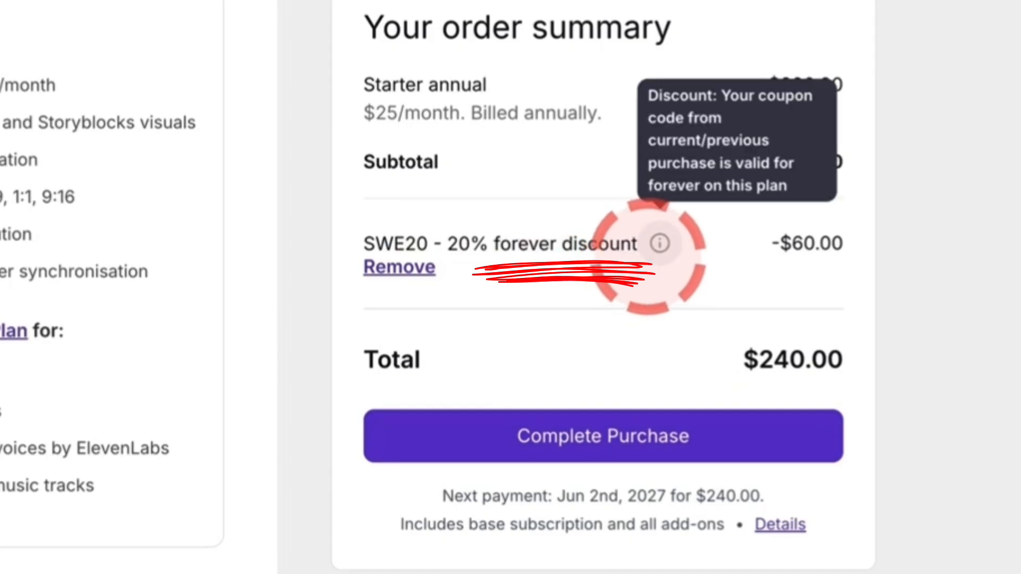